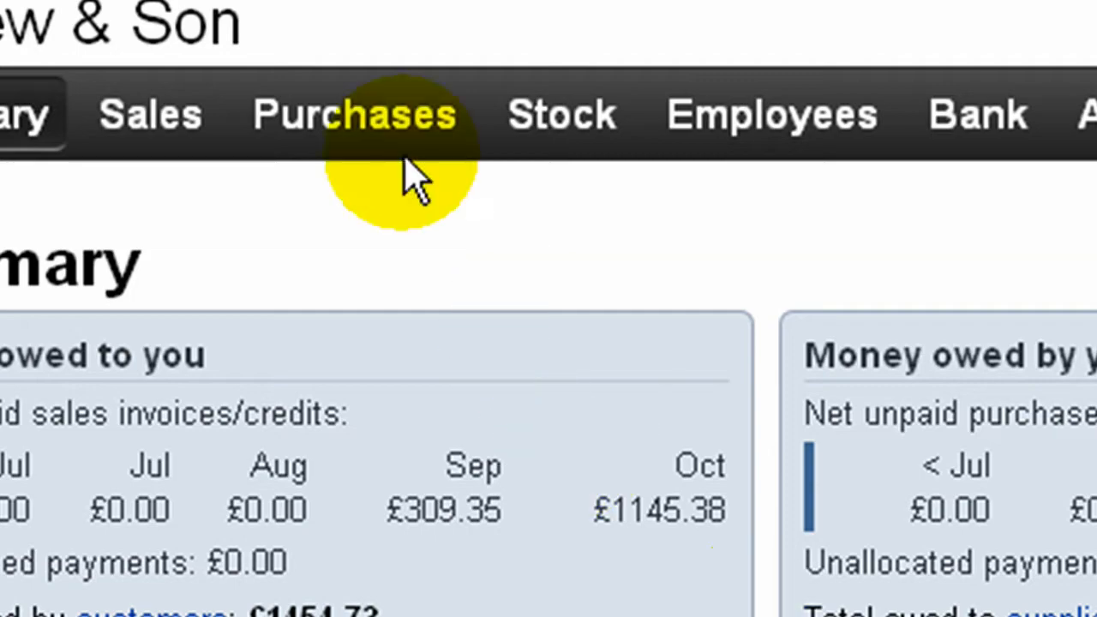
# Start a new purchase invoice for an existing order or GRN.
pyautogui.click(327, 104)
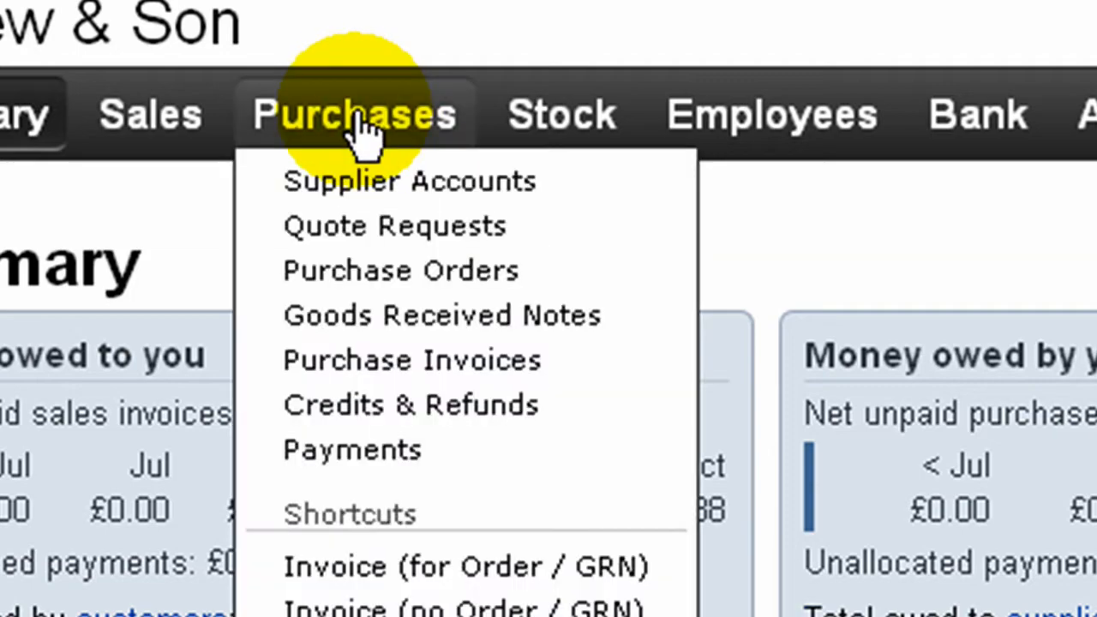
pyautogui.click(360, 364)
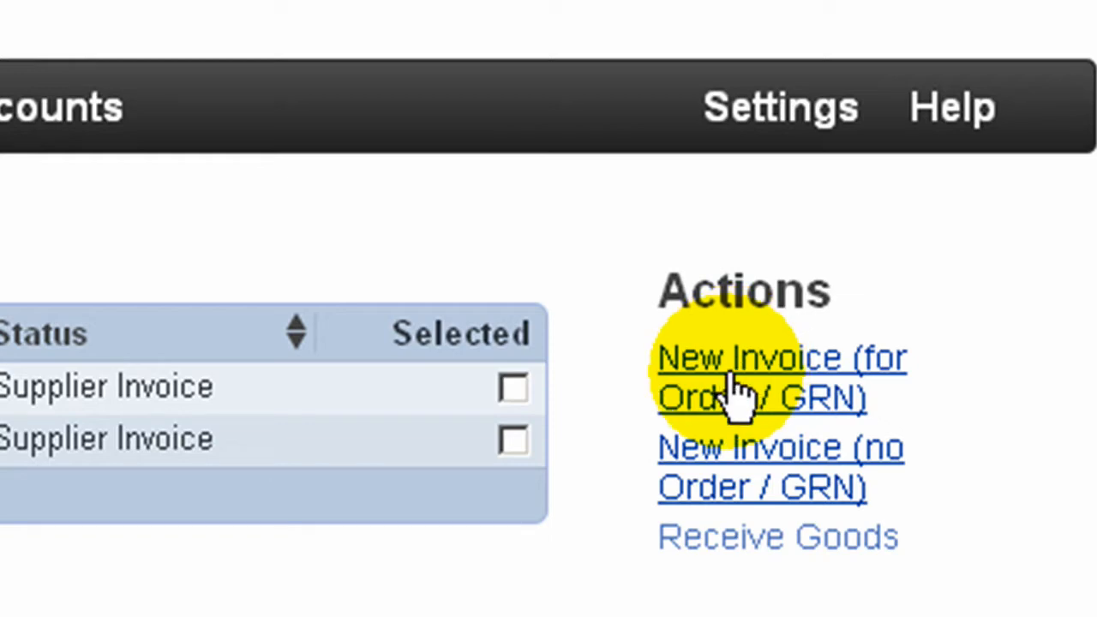
pyautogui.click(737, 391)
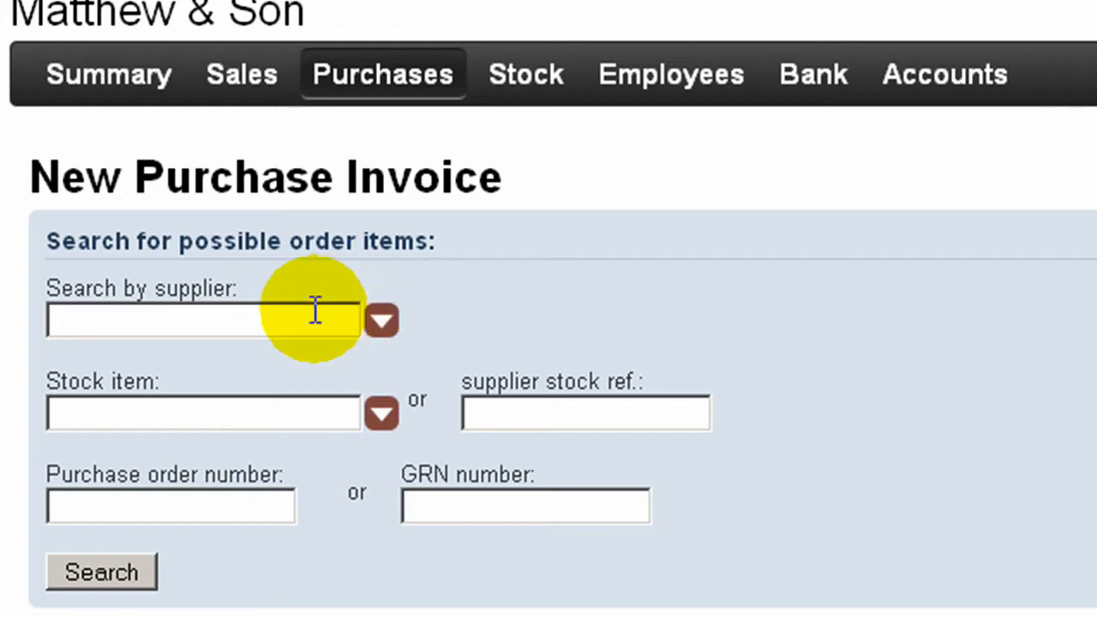
# Search for possible order items from the supplier Chamber of Commerce.
pyautogui.click(317, 314)
pyautogui.write('ch')
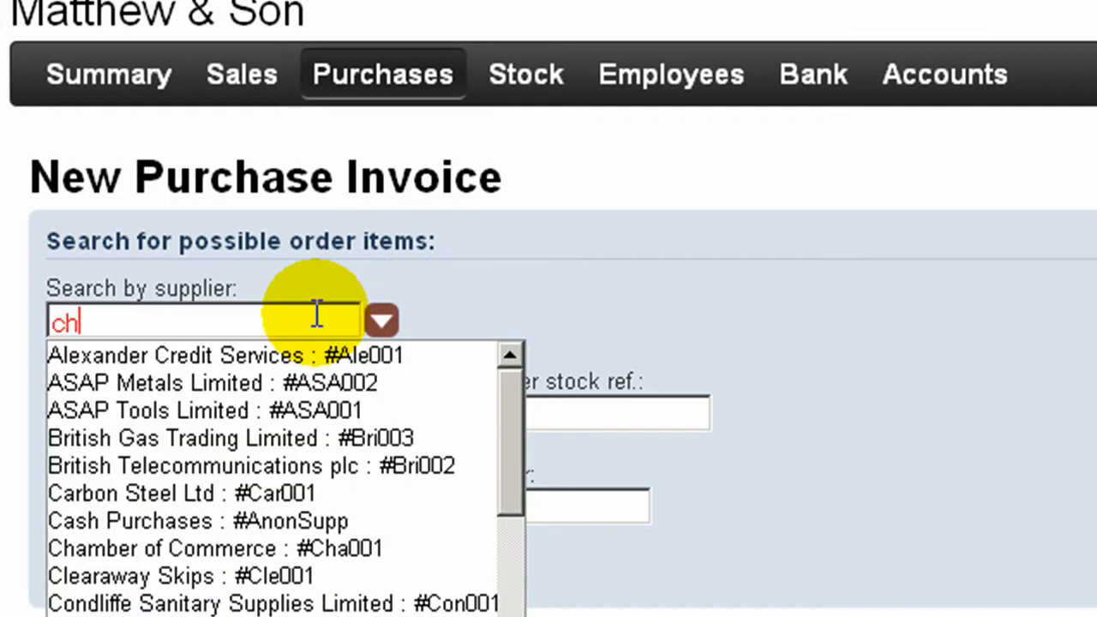
pyautogui.write('am')
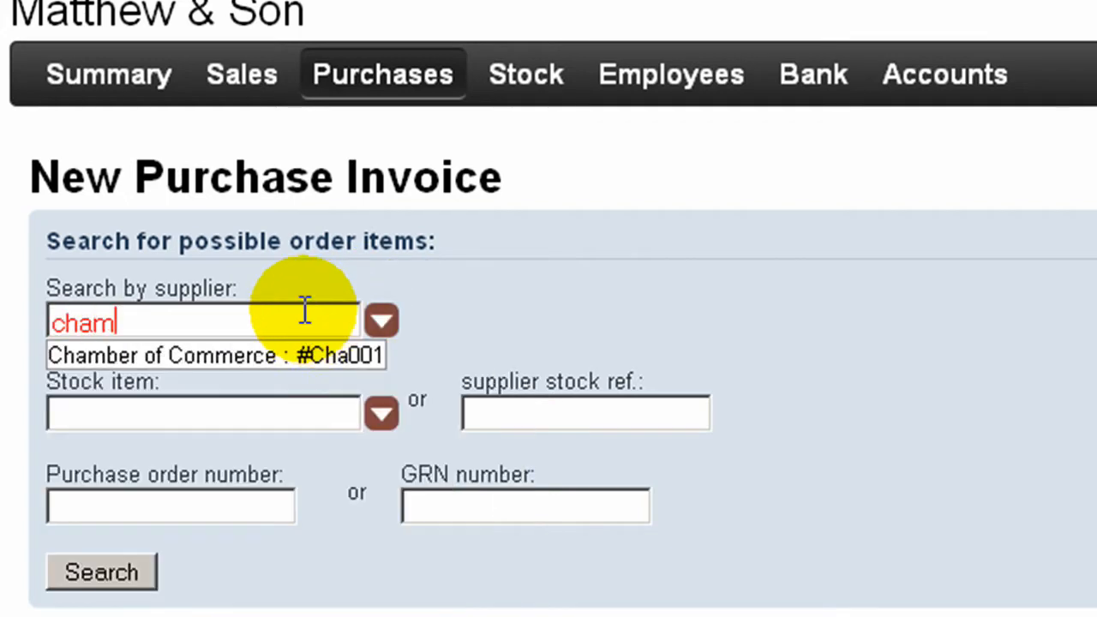
pyautogui.click(266, 353)
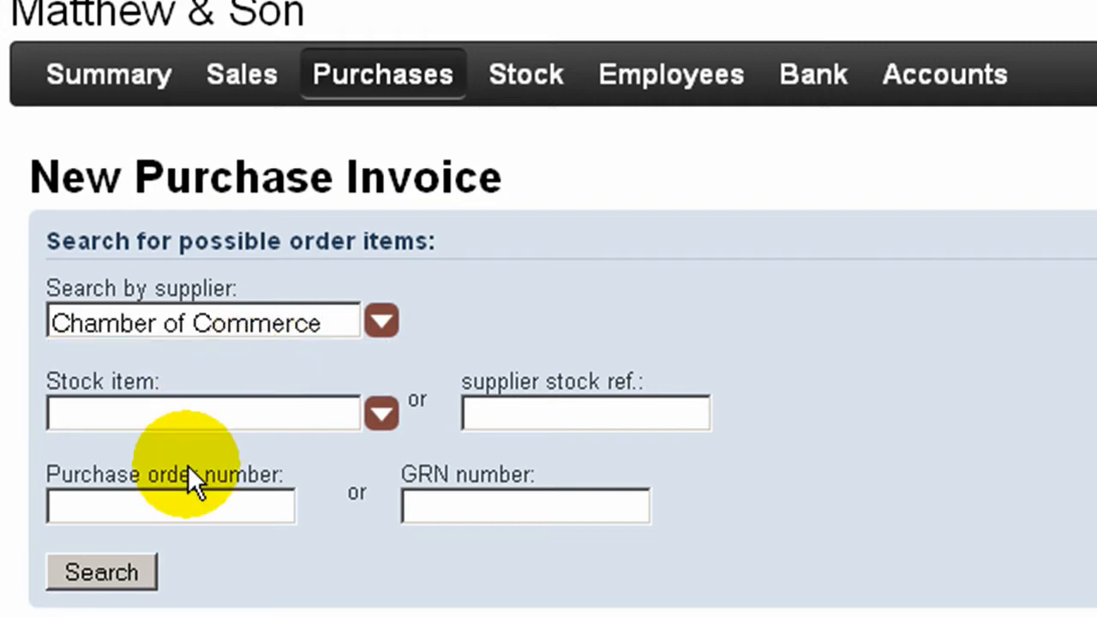
pyautogui.click(100, 574)
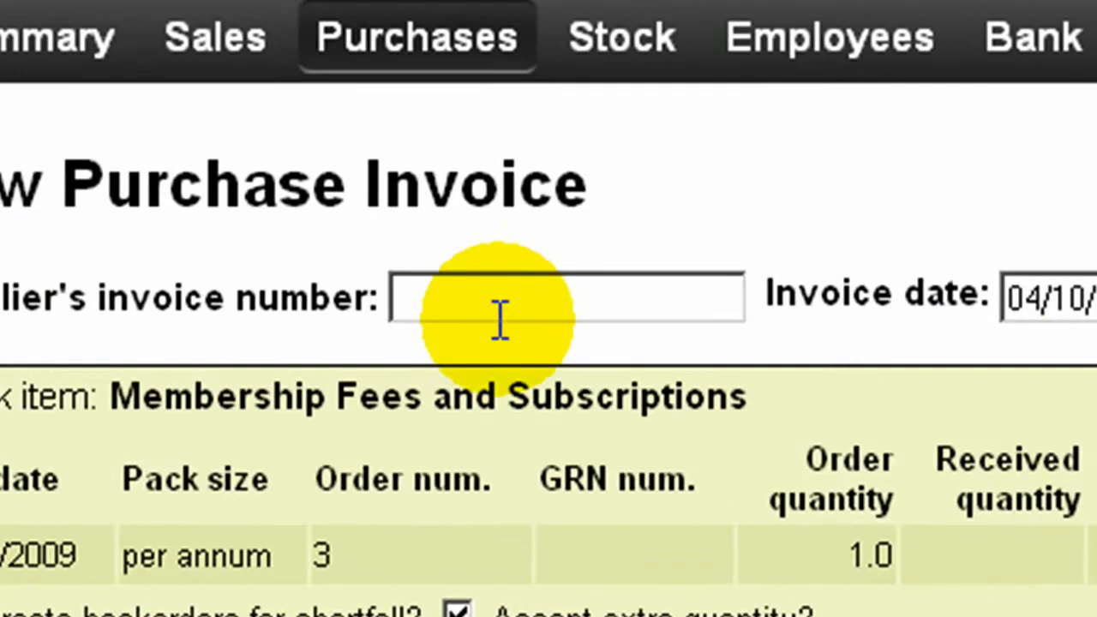
# Enter the supplier's invoice number and set the invoice date to 01/10/2009.
pyautogui.click(500, 304)
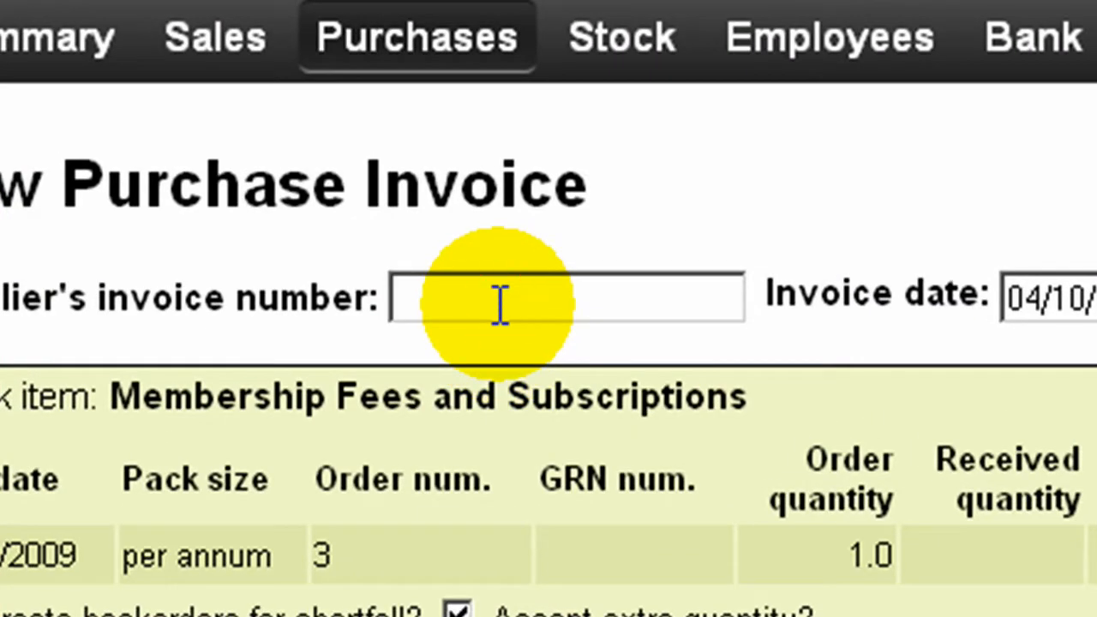
pyautogui.write('897595')
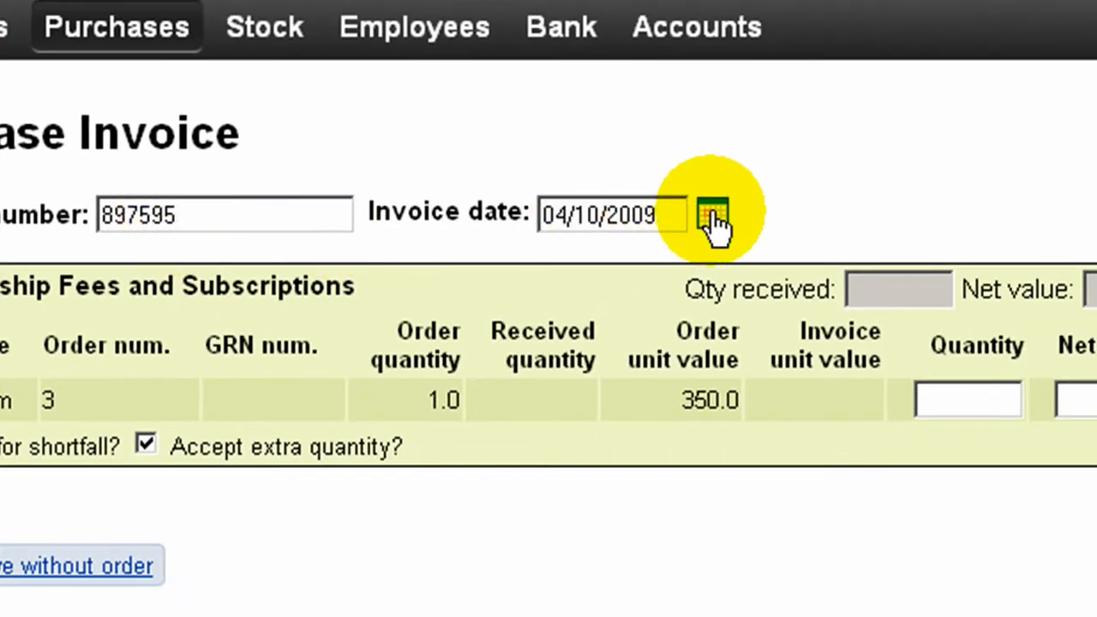
pyautogui.click(718, 218)
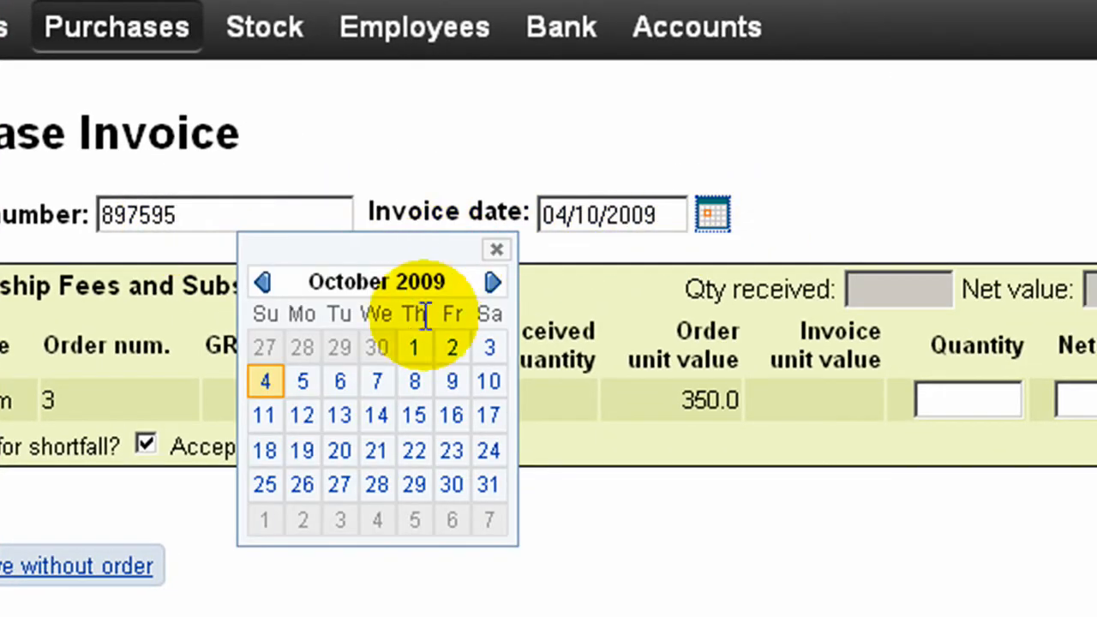
pyautogui.click(416, 346)
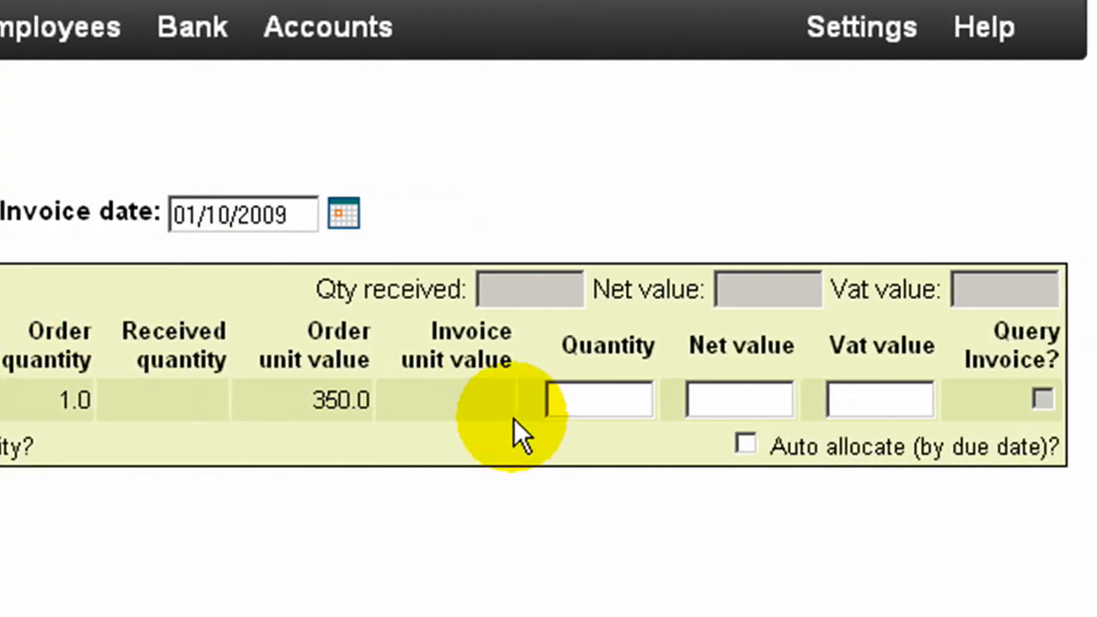
# Set the Membership Fees and Subscriptions line to quantity 1 and net value 360, and compare its invoice and order unit values.
pyautogui.click(954, 399)
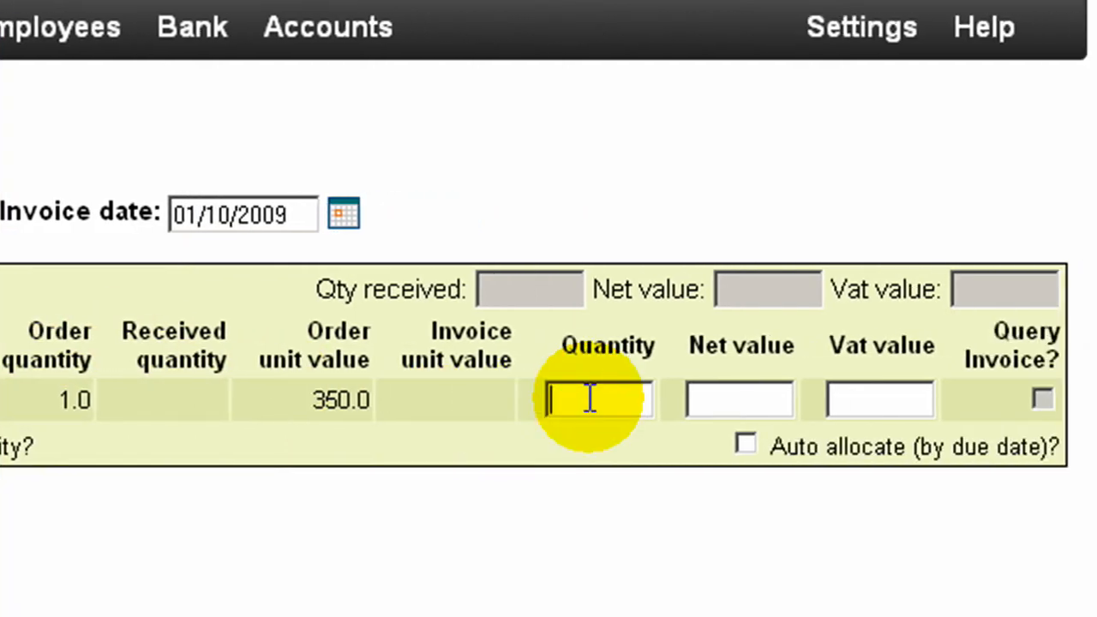
pyautogui.write('1')
pyautogui.press('Tab')
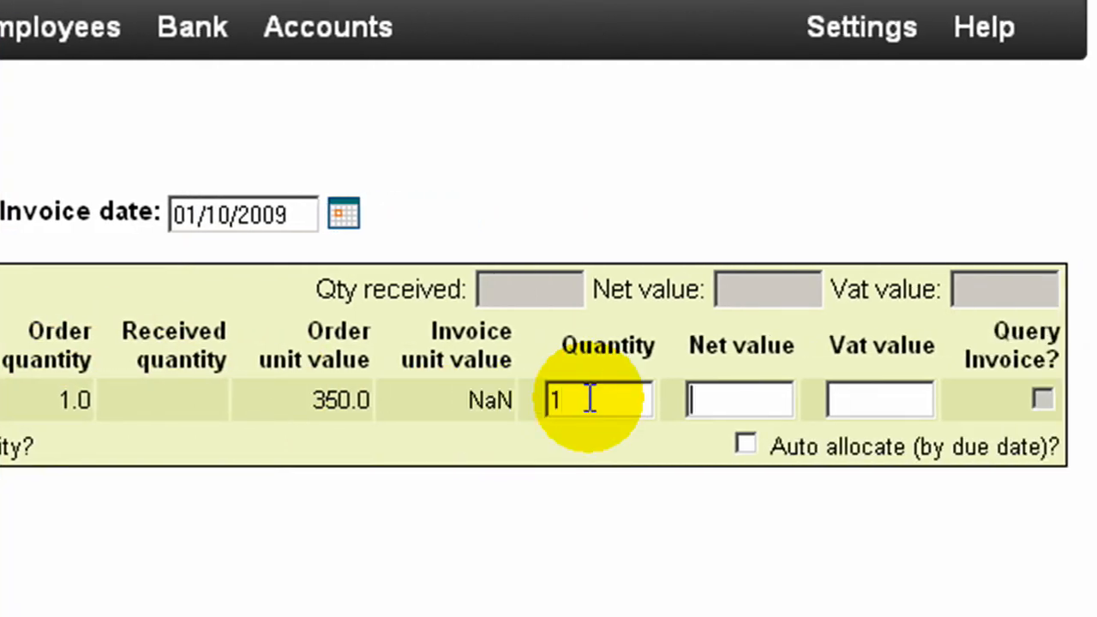
pyautogui.write('36')
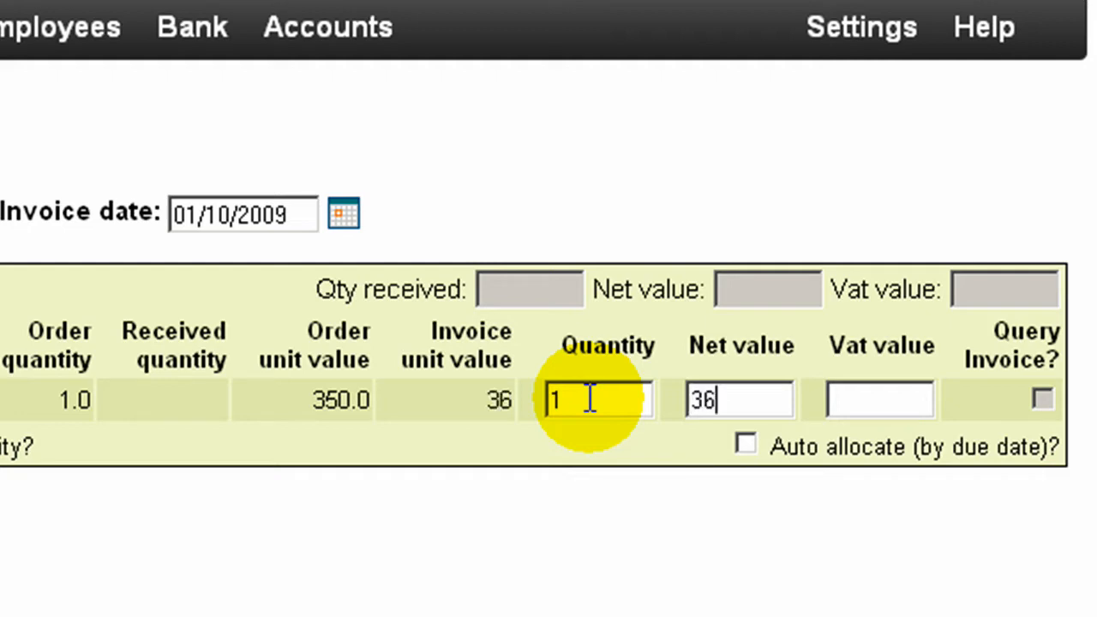
pyautogui.write('0')
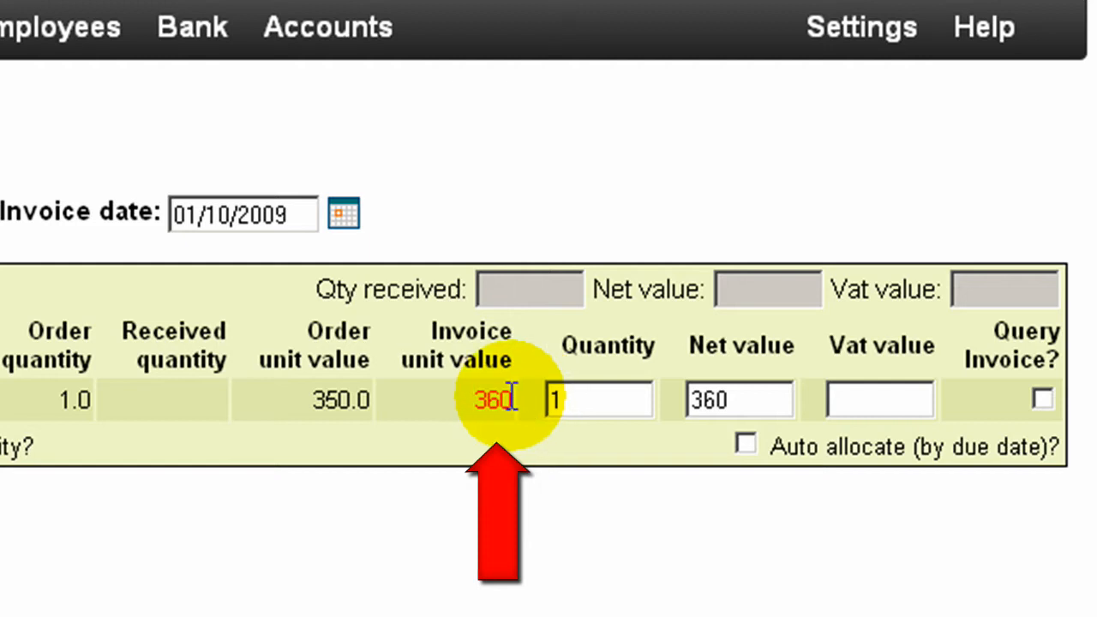
pyautogui.moveTo(511, 400); pyautogui.dragTo(461, 398)
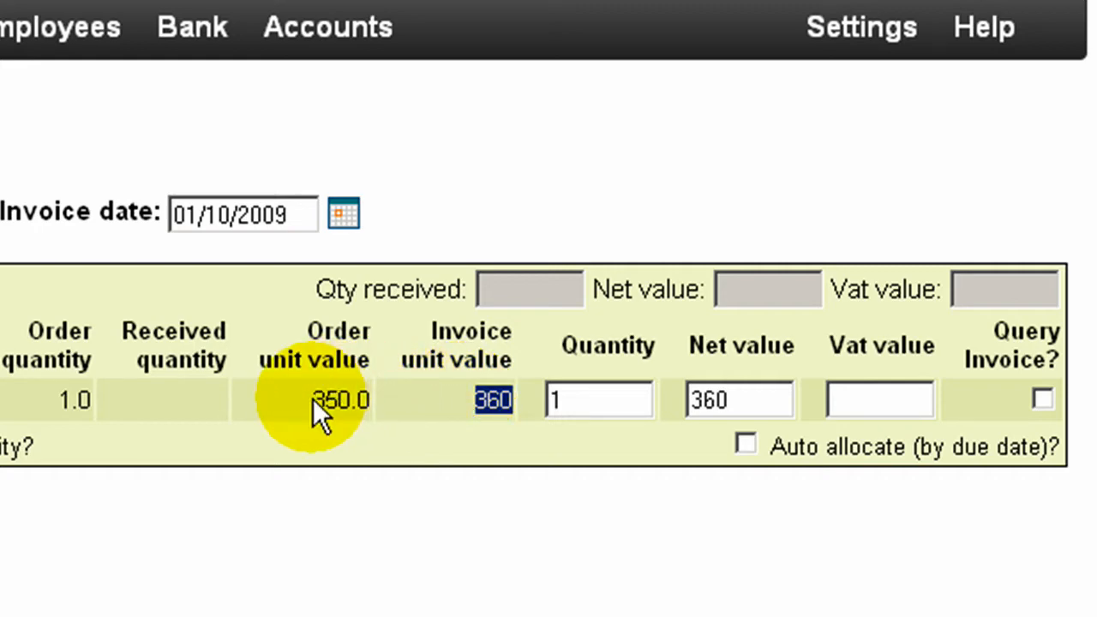
pyautogui.moveTo(313, 400); pyautogui.dragTo(371, 400)
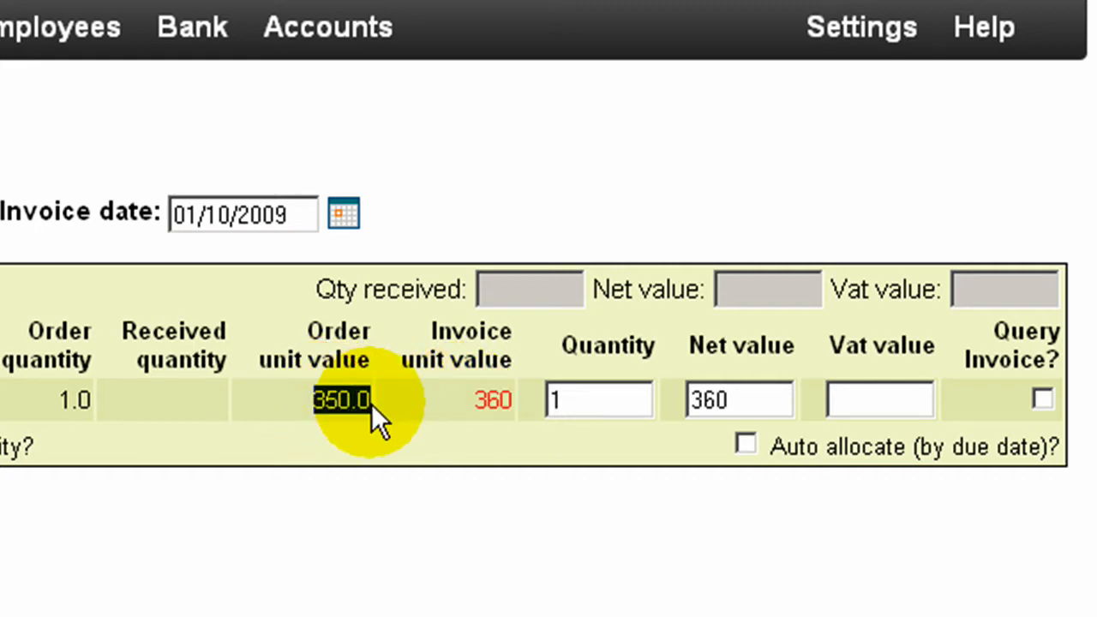
# Set the membership line's VAT value to 54 and submit the purchase invoice.
pyautogui.click(867, 399)
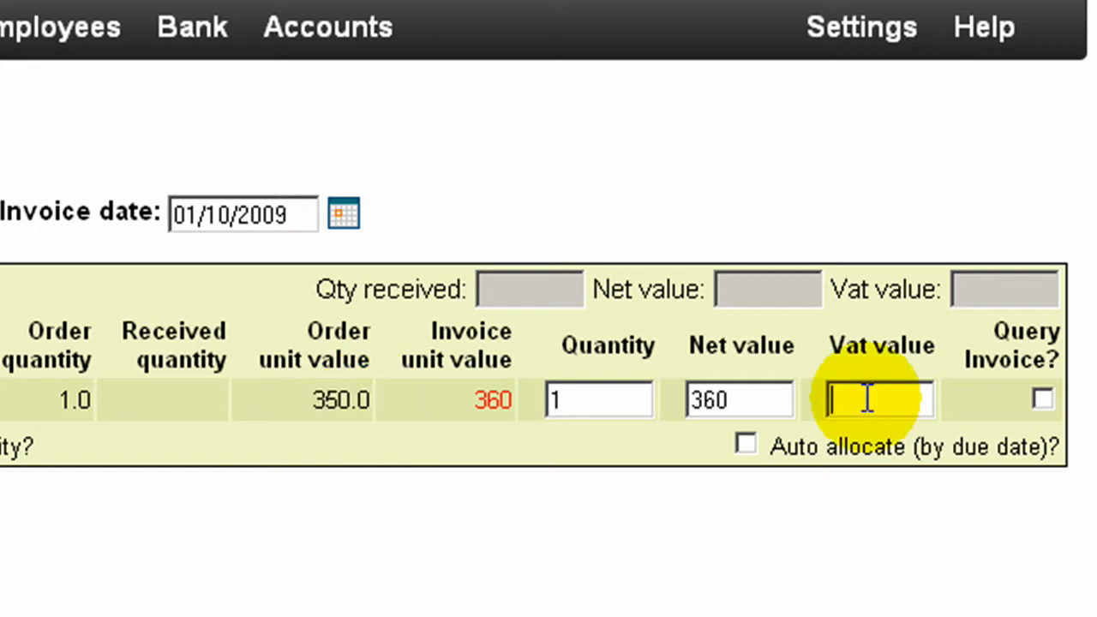
pyautogui.write('54')
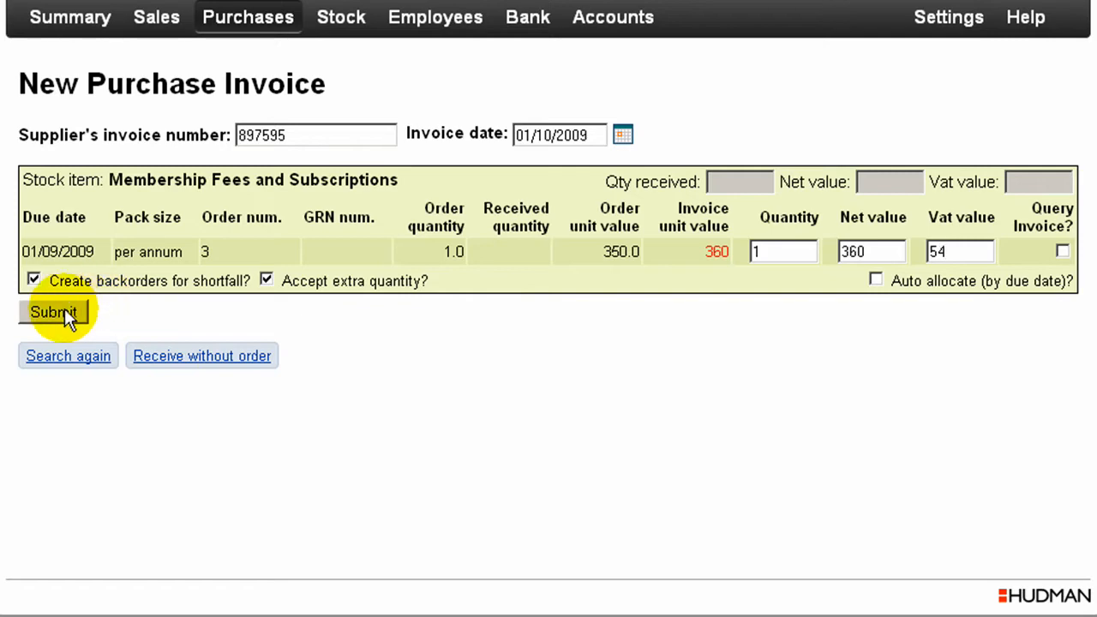
pyautogui.click(65, 314)
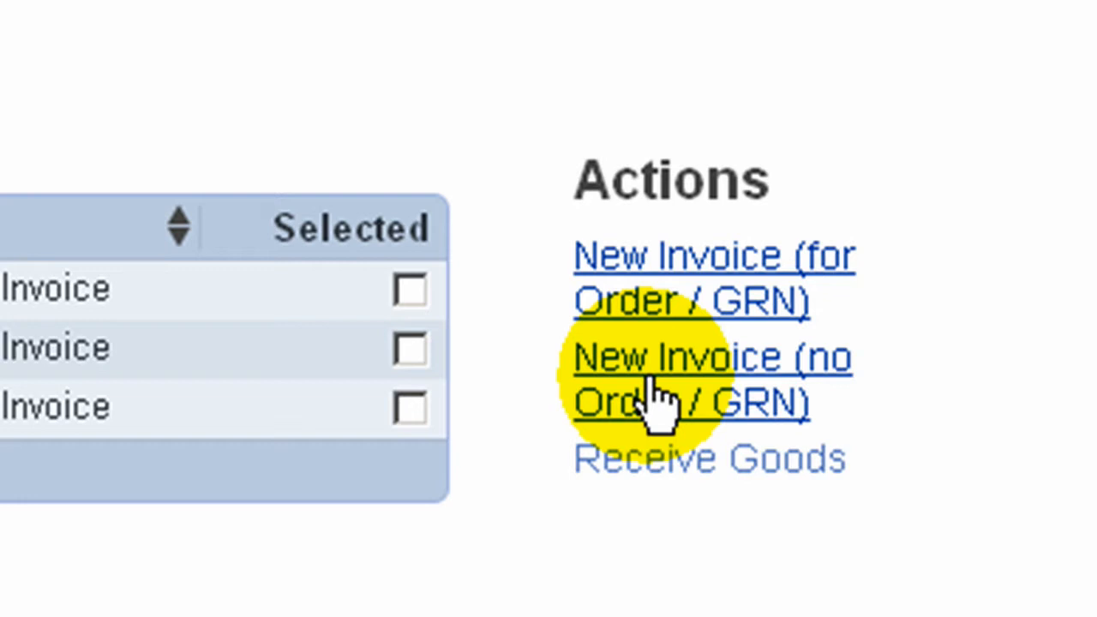
# Start a new purchase invoice without an order or GRN, dated 02/10/2009, with its supplier and supplier reference filled in.
pyautogui.click(656, 398)
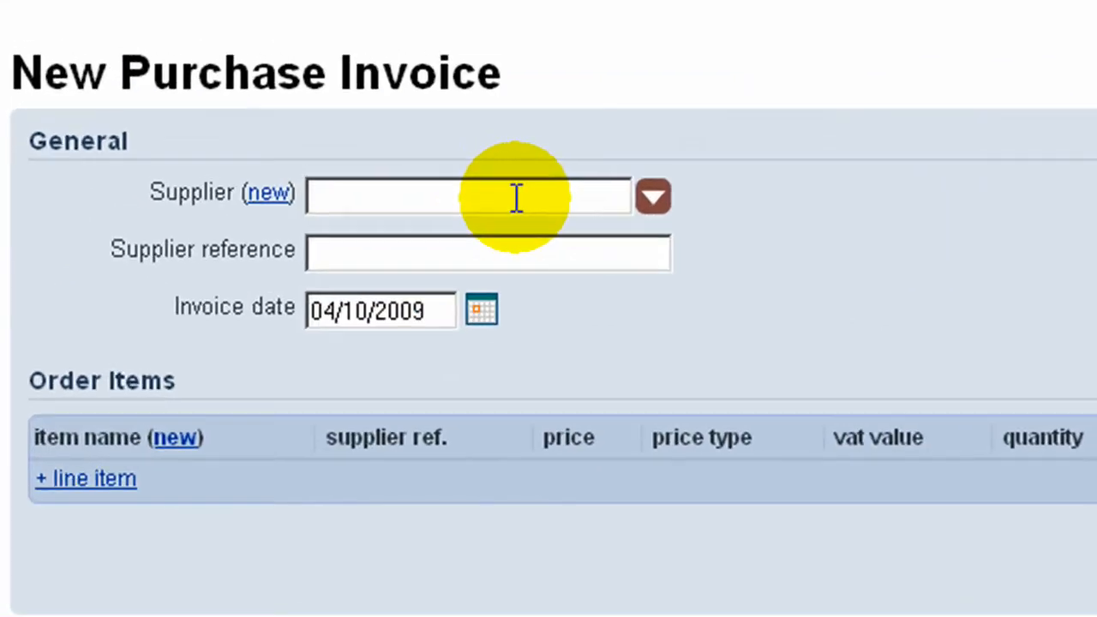
pyautogui.click(211, 122)
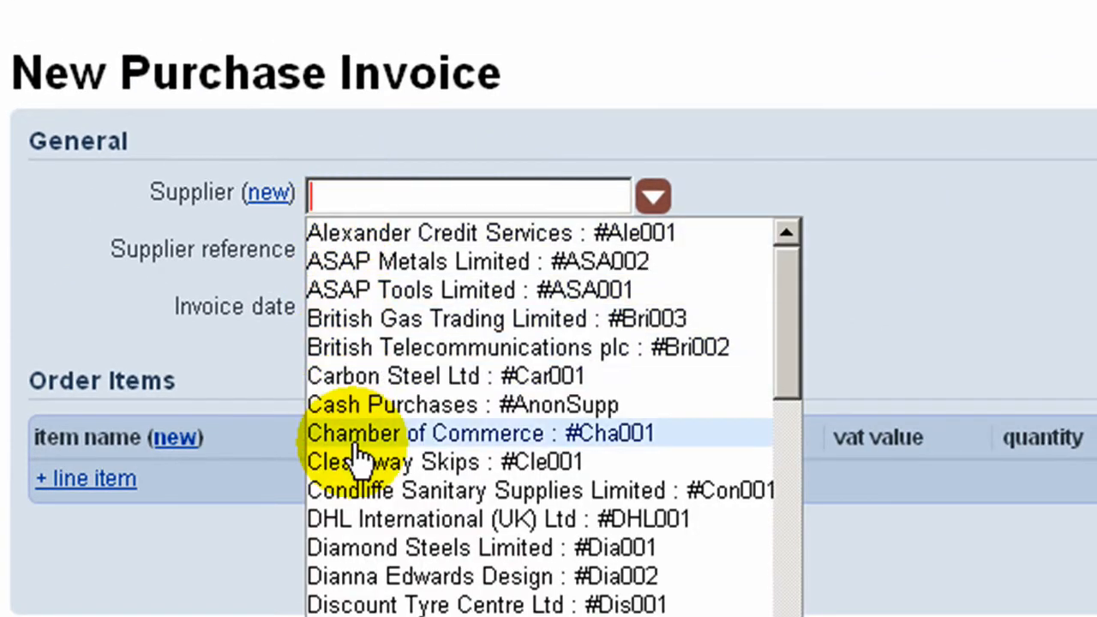
pyautogui.click(360, 591)
pyautogui.click(372, 255)
pyautogui.write('098673')
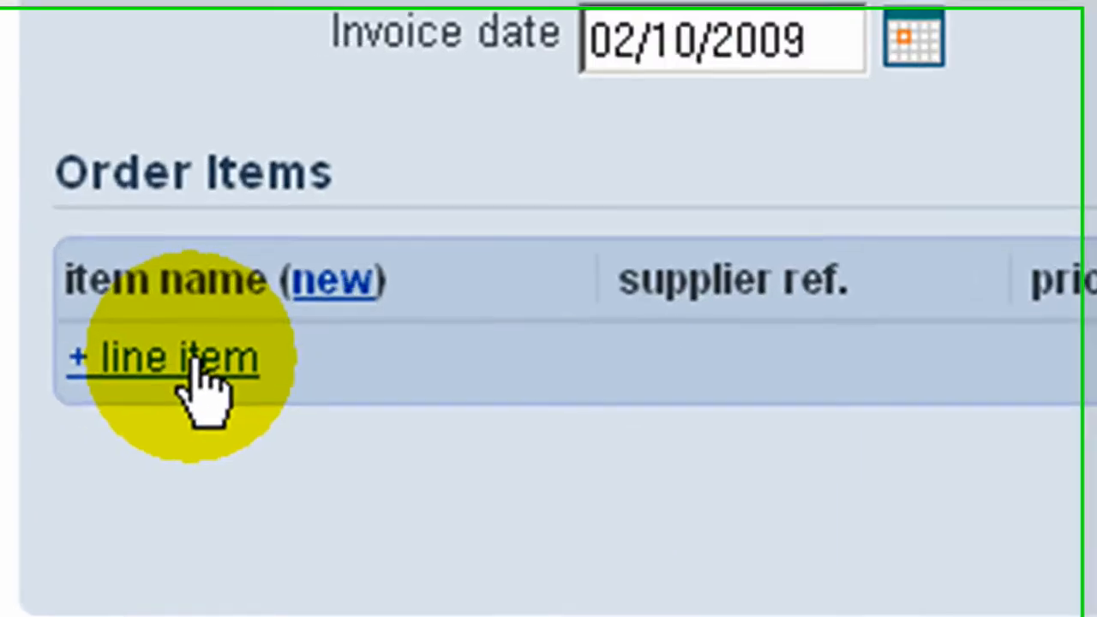
# Add a line item to the invoice and choose Delivery as its item.
pyautogui.click(103, 482)
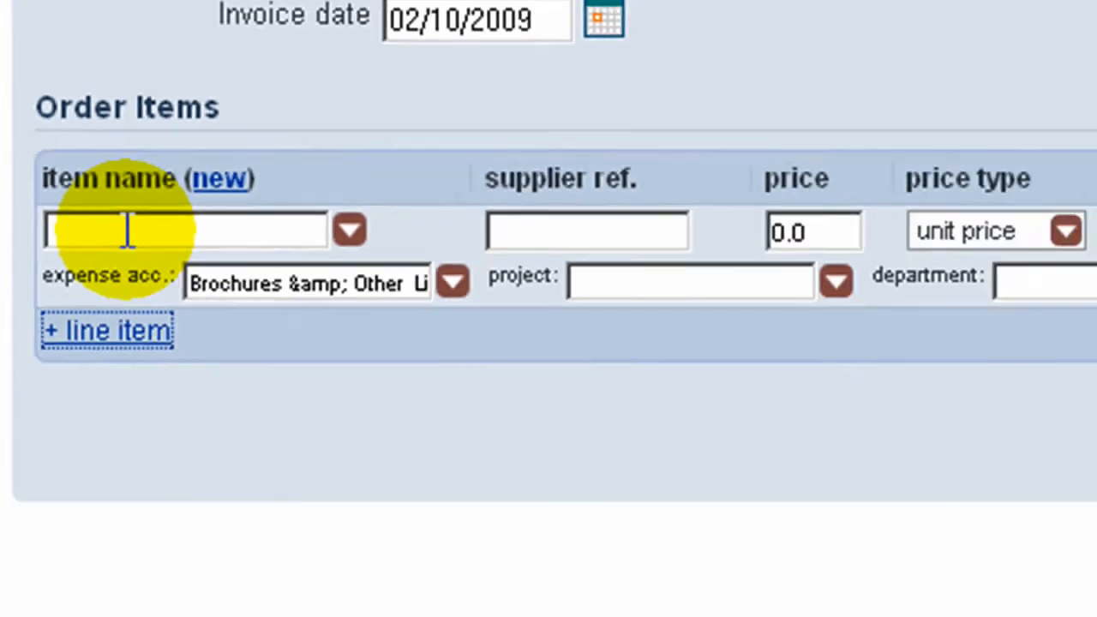
pyautogui.click(195, 350)
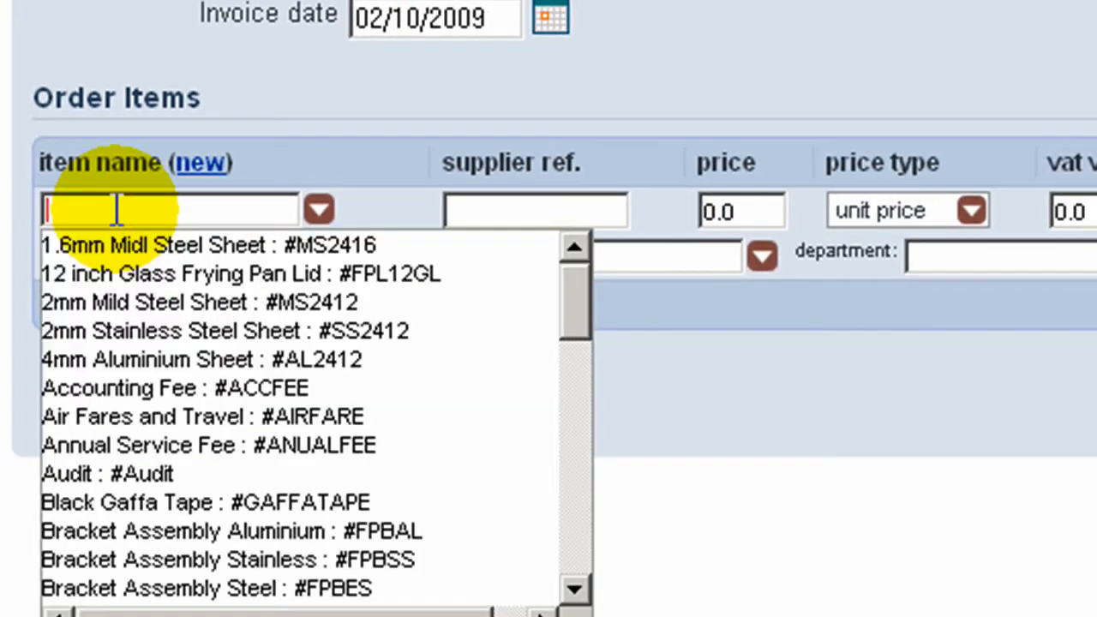
pyautogui.write('del')
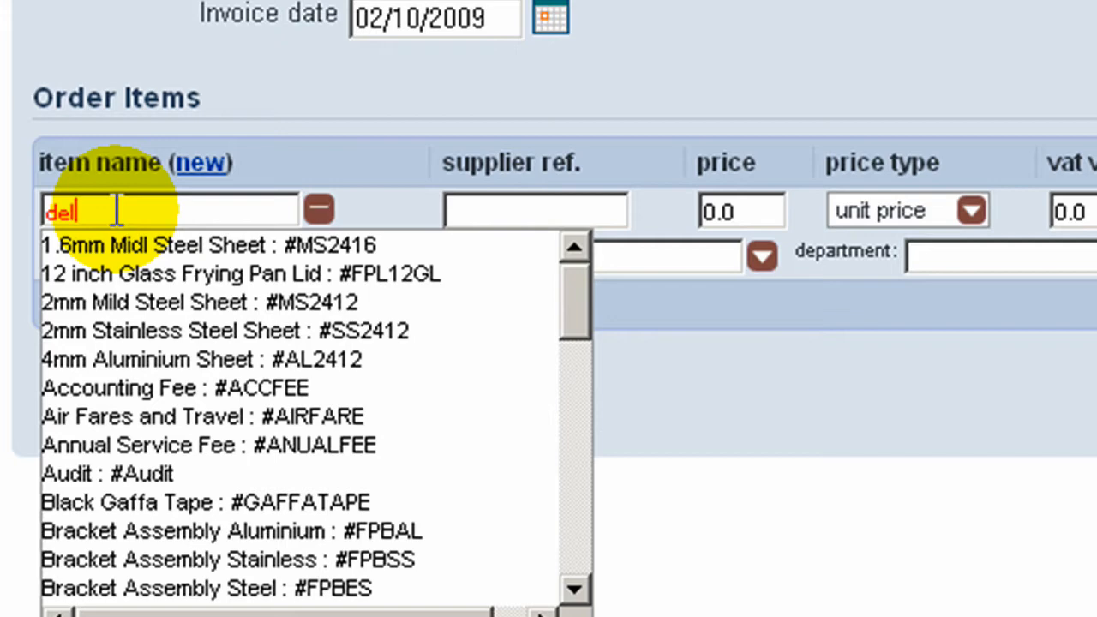
pyautogui.write('iv')
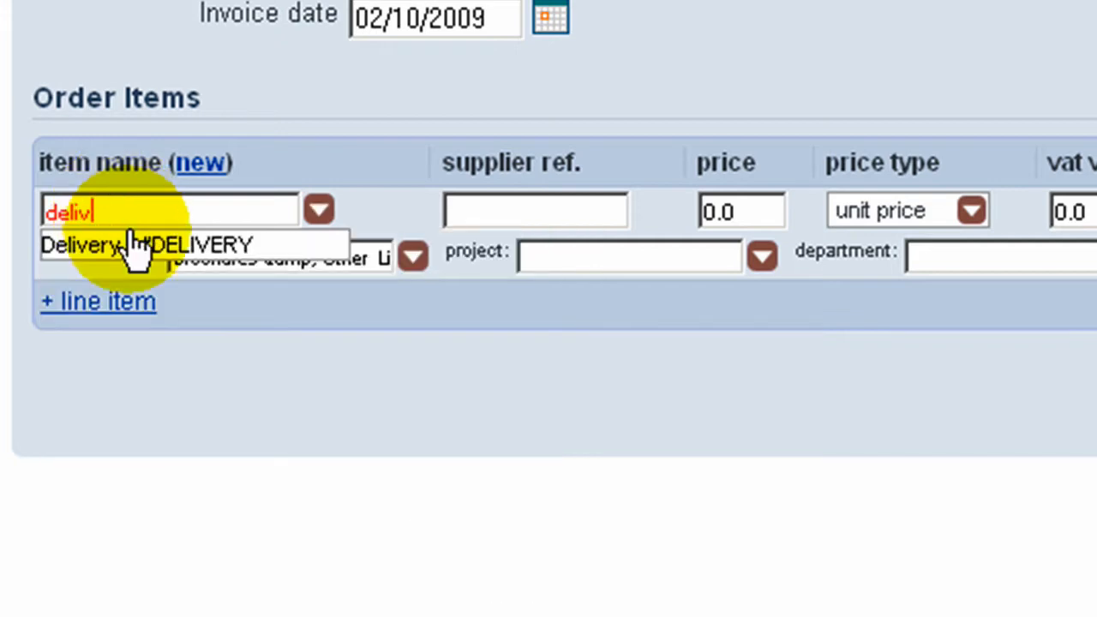
pyautogui.click(140, 245)
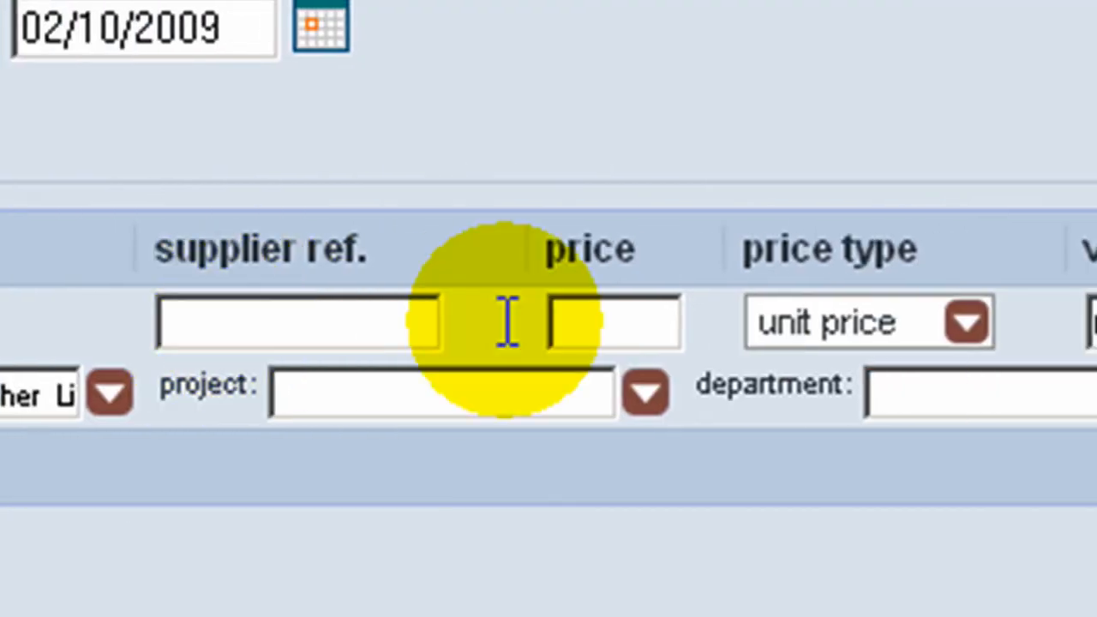
# Set the Delivery line to a unit price of 56, a VAT value of 8.4 and a quantity of 1.
pyautogui.click(621, 310)
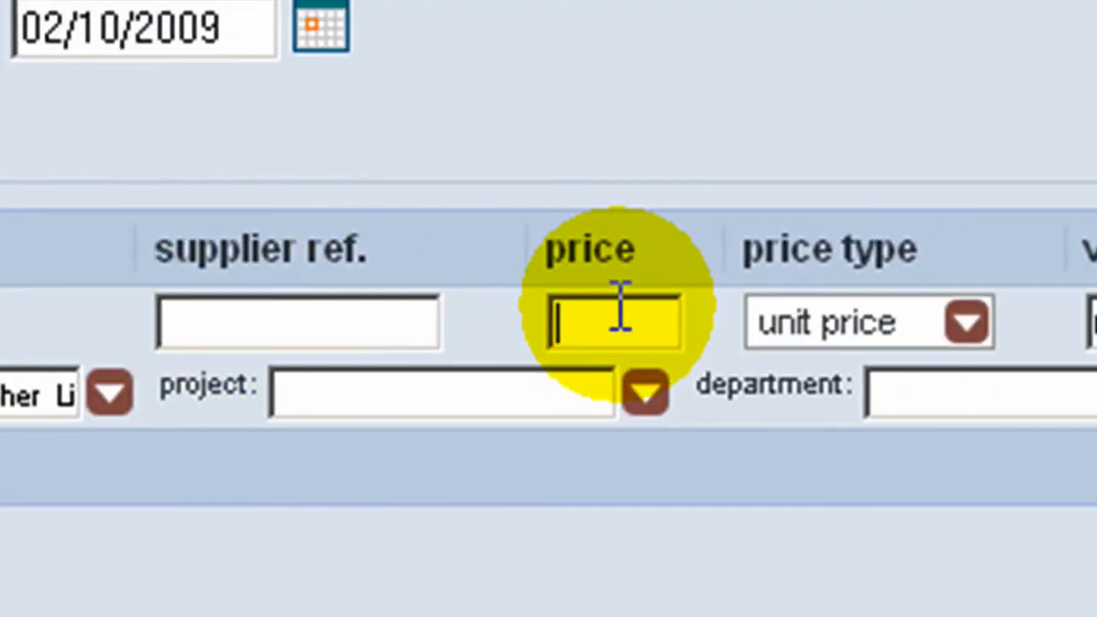
pyautogui.write('56')
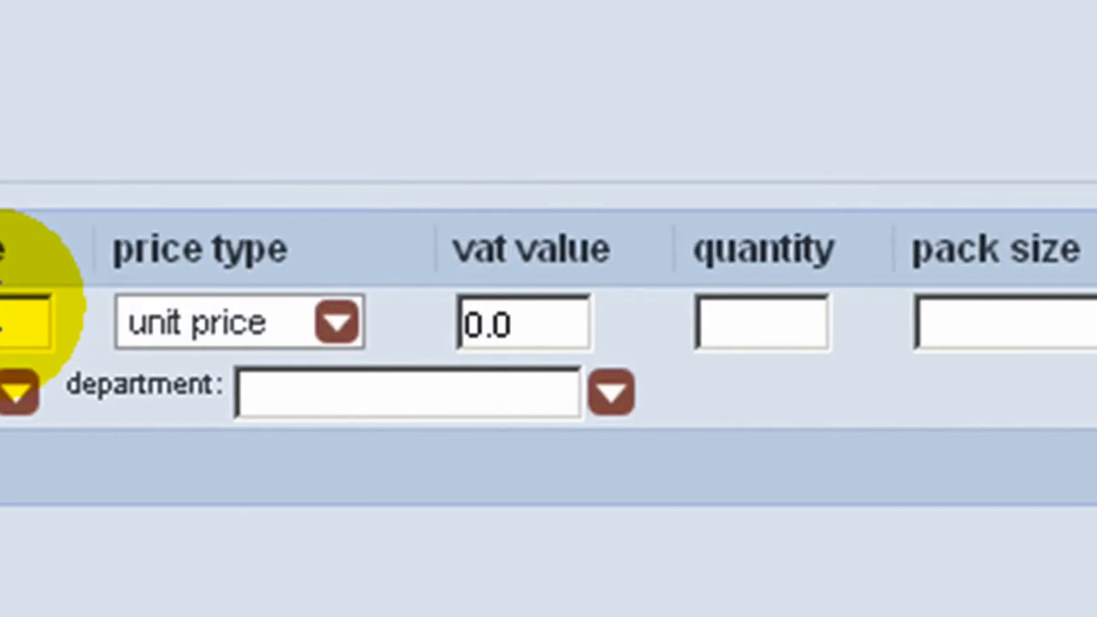
pyautogui.click(966, 323)
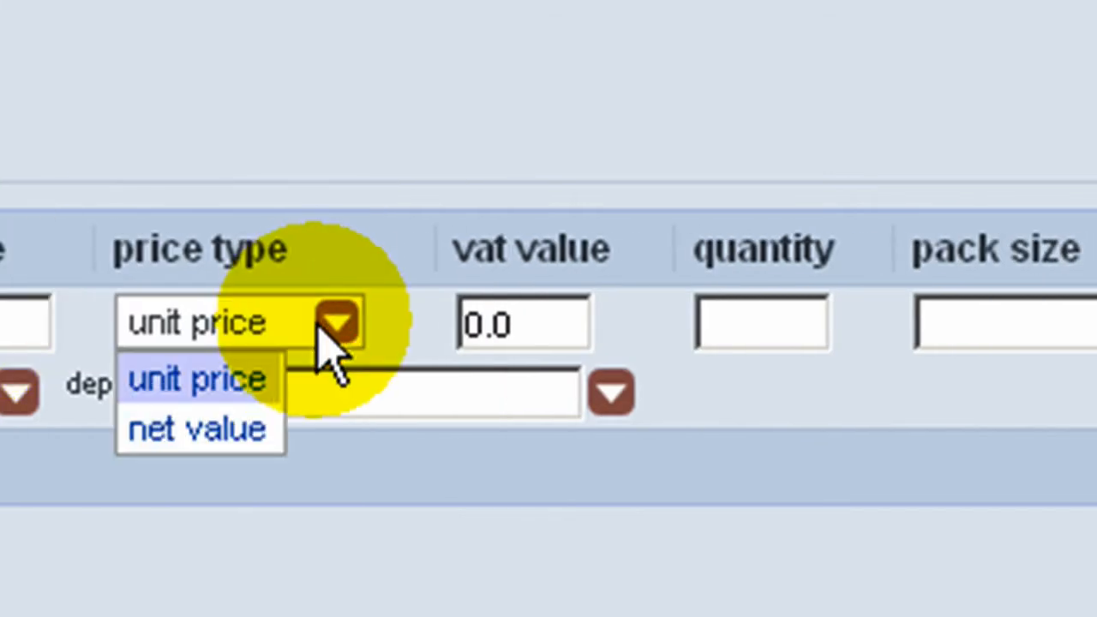
pyautogui.click(320, 326)
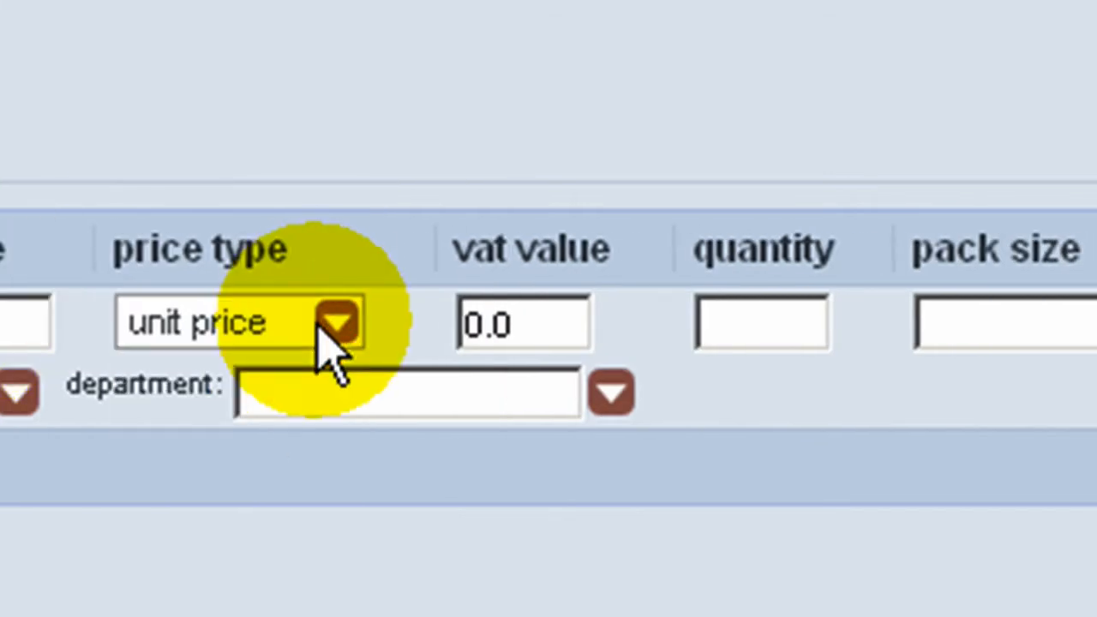
pyautogui.moveTo(526, 311); pyautogui.dragTo(385, 299)
pyautogui.write('8.4')
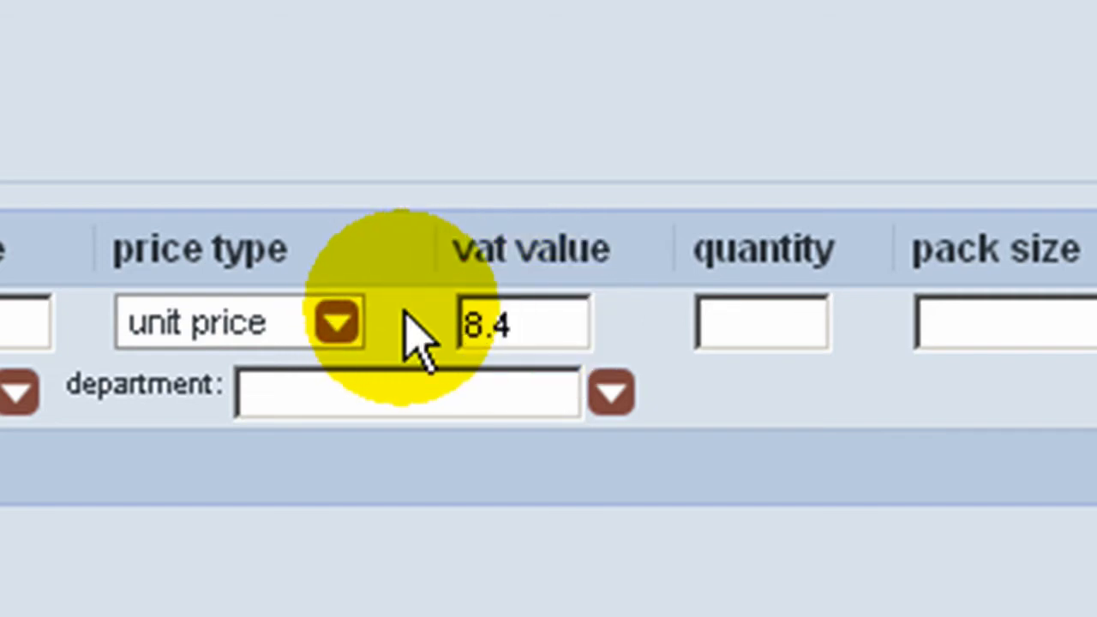
pyautogui.press('Tab')
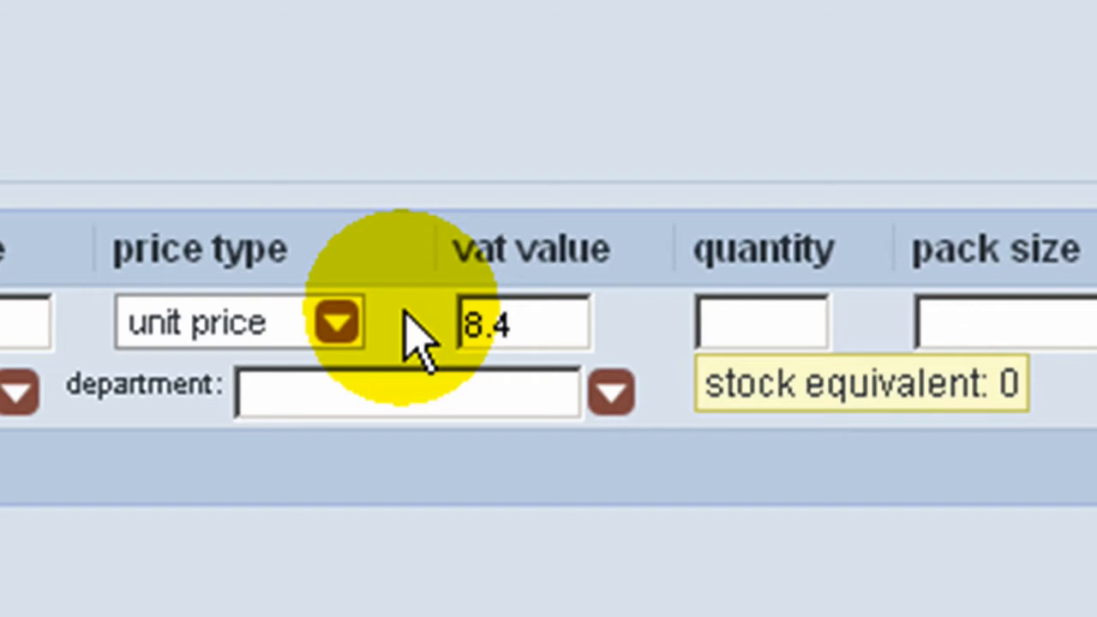
pyautogui.write('1')
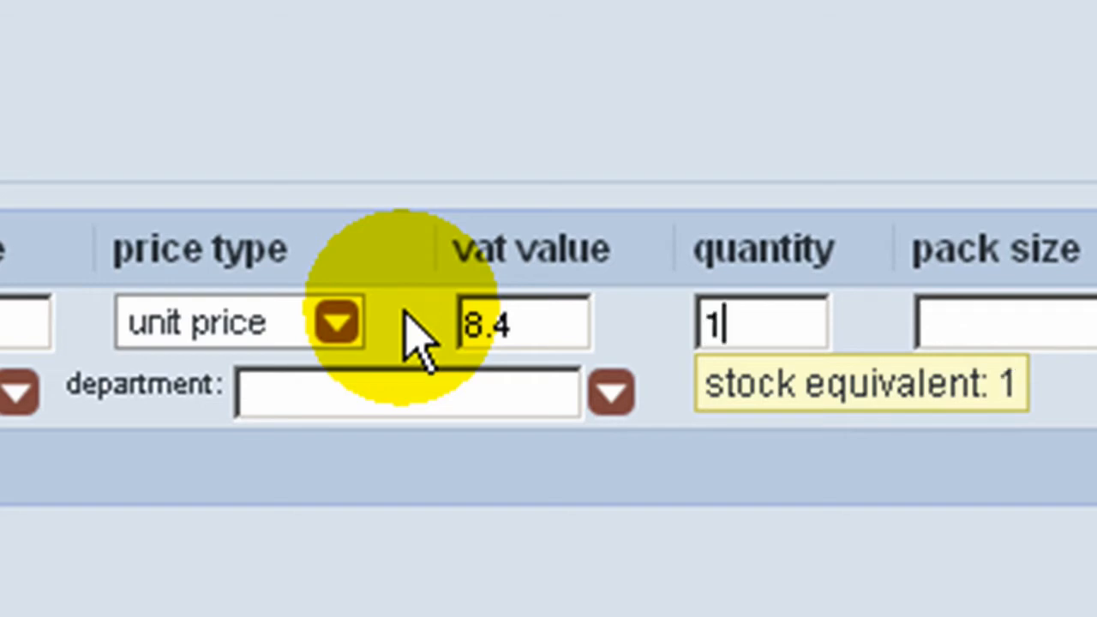
# Set the Delivery line's pack size to each and assign it to the Terminal 5 project and the Wholesale department.
pyautogui.press('Tab')
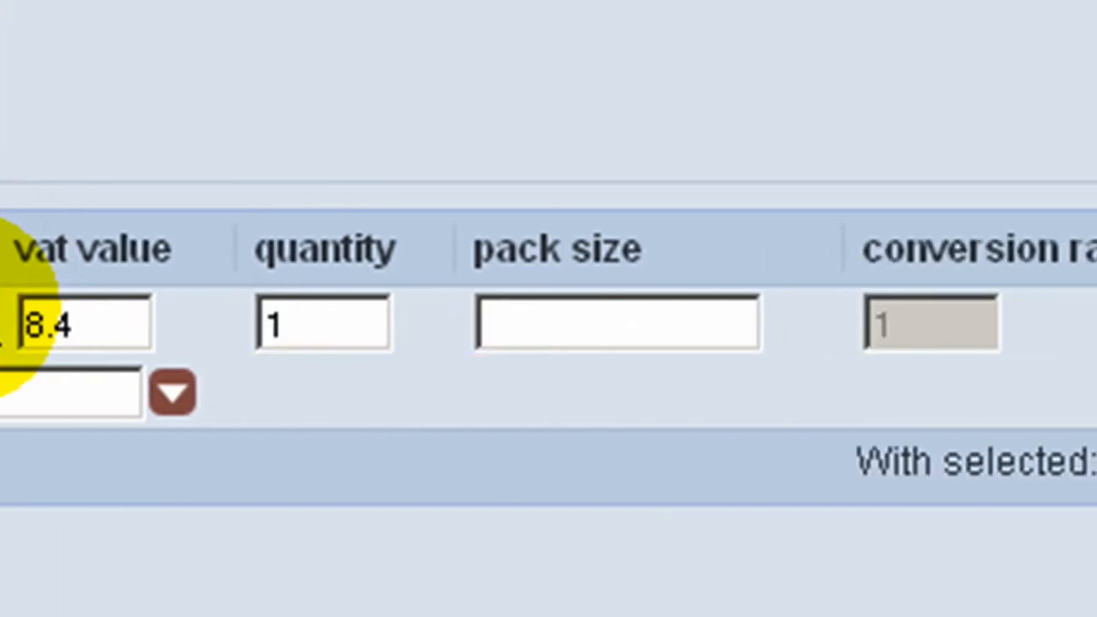
pyautogui.write('each')
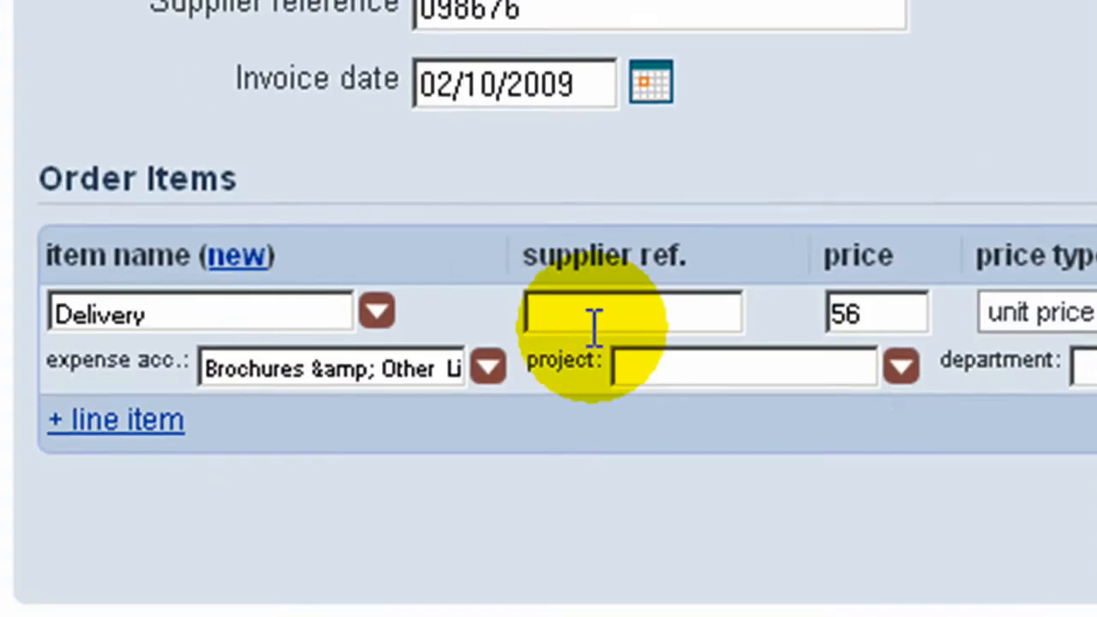
pyautogui.click(897, 367)
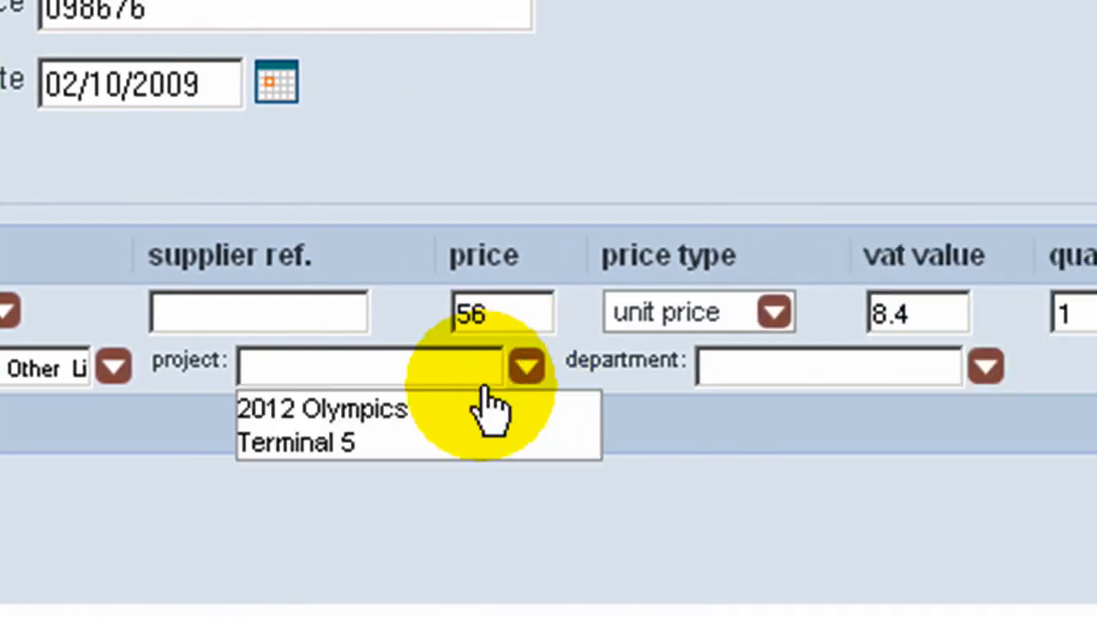
pyautogui.click(421, 460)
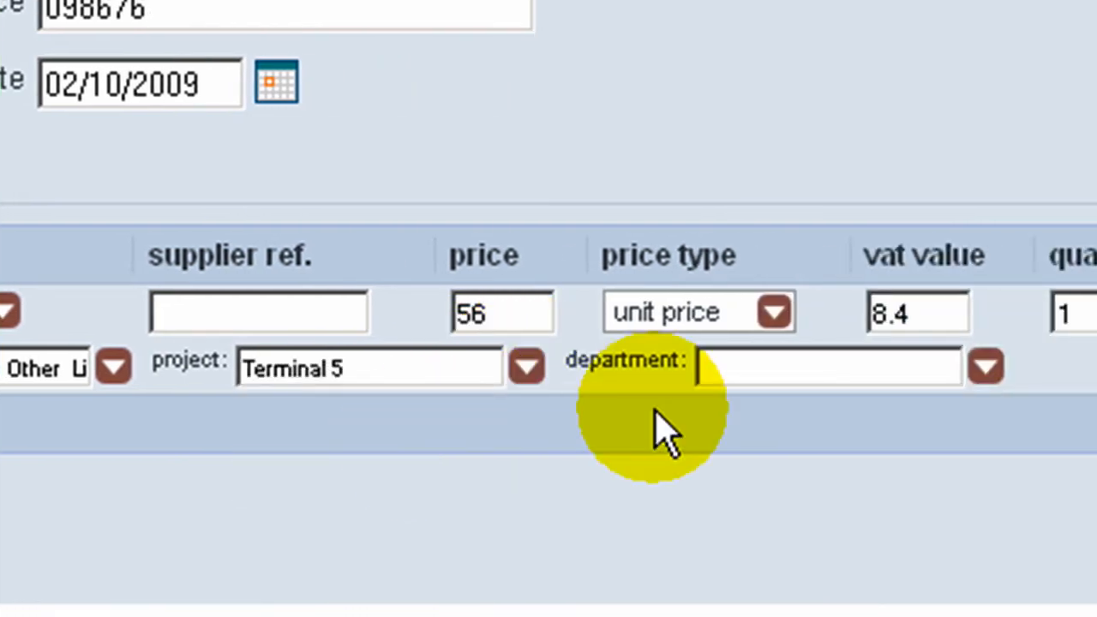
pyautogui.click(982, 375)
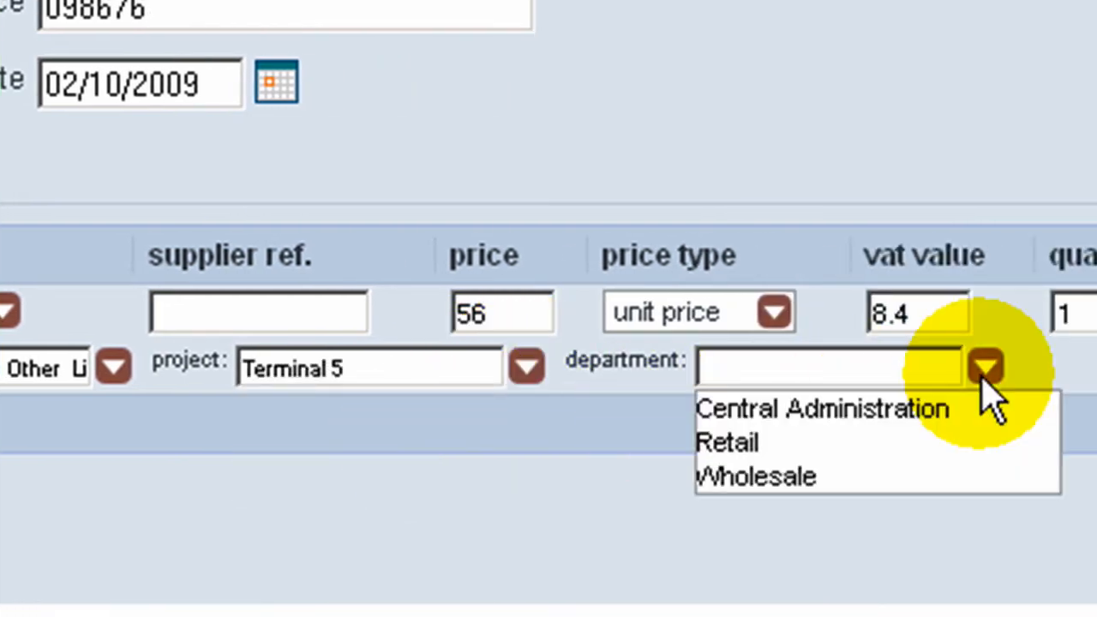
pyautogui.click(846, 480)
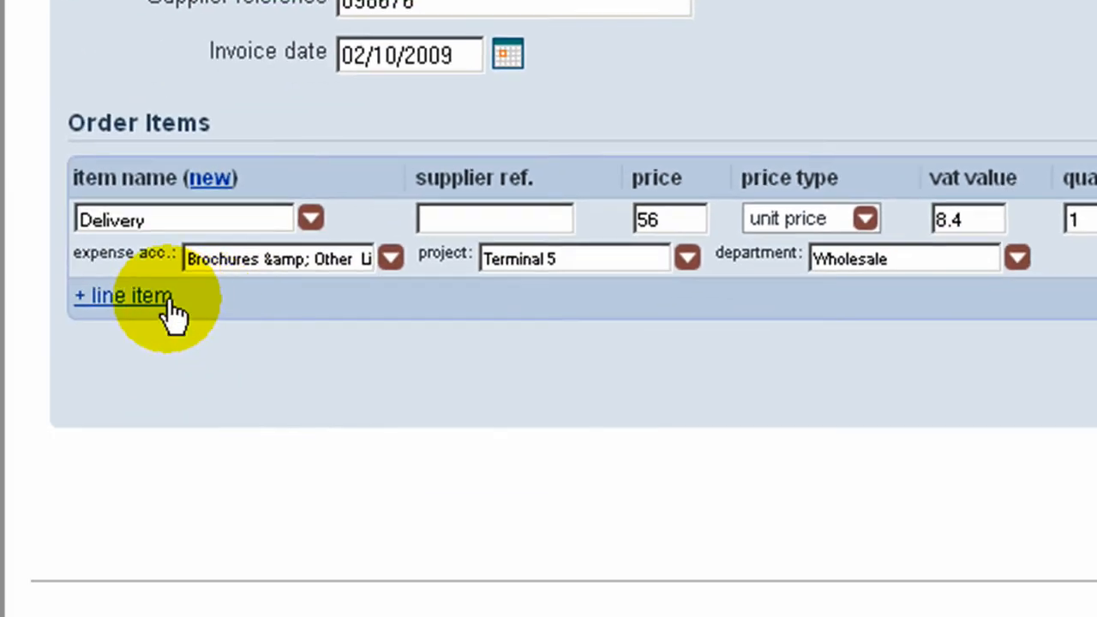
# Add a second line item to the invoice and choose Consultancy Fees as its item.
pyautogui.click(162, 304)
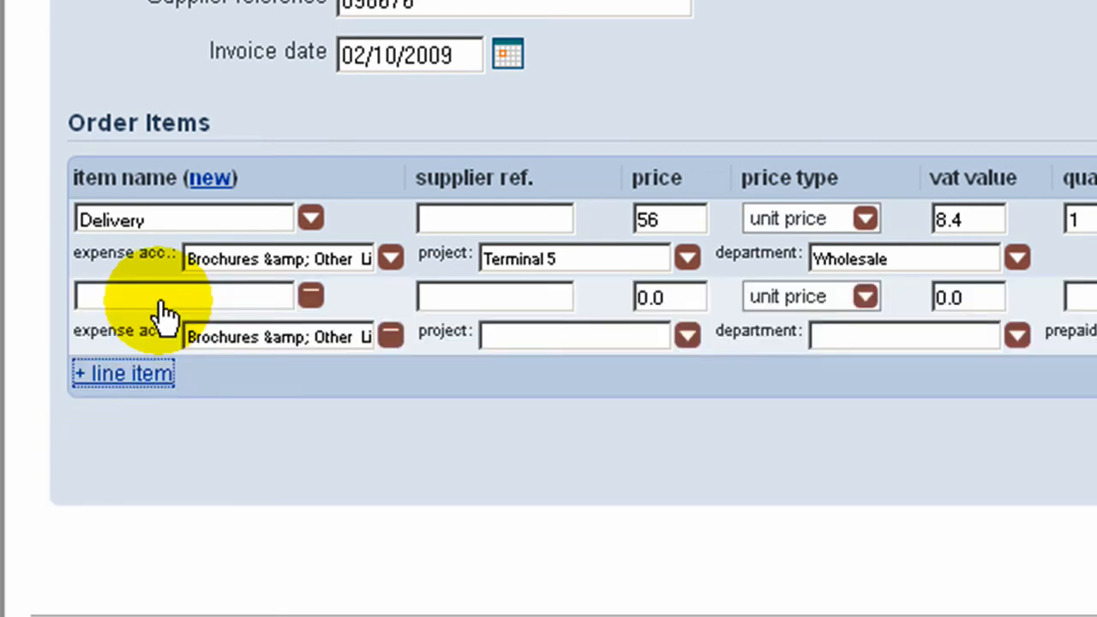
pyautogui.click(147, 291)
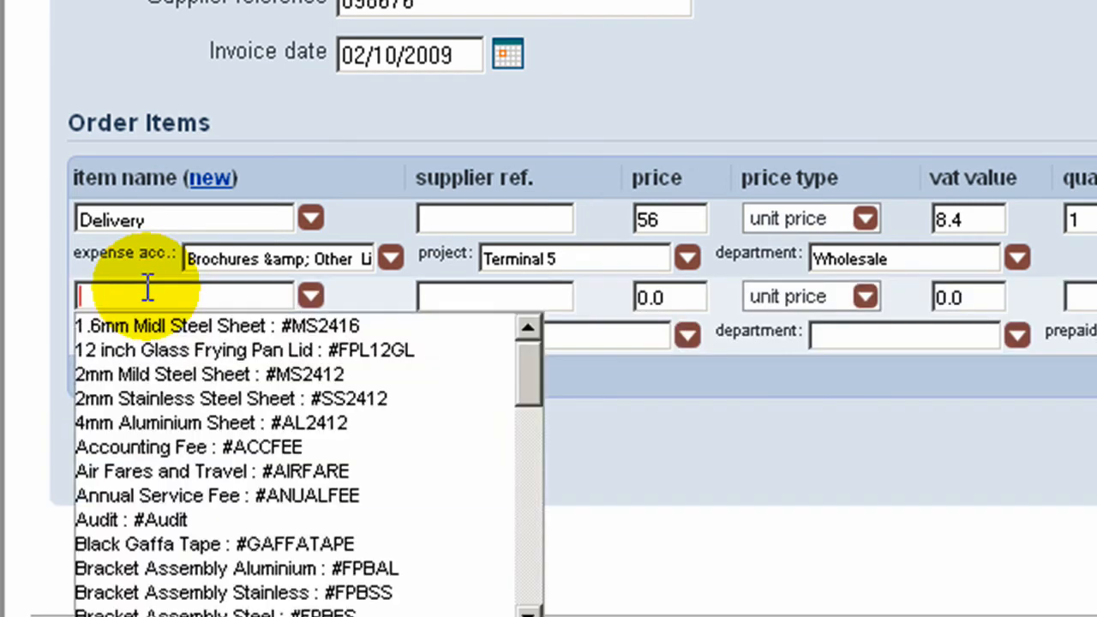
pyautogui.write('fee')
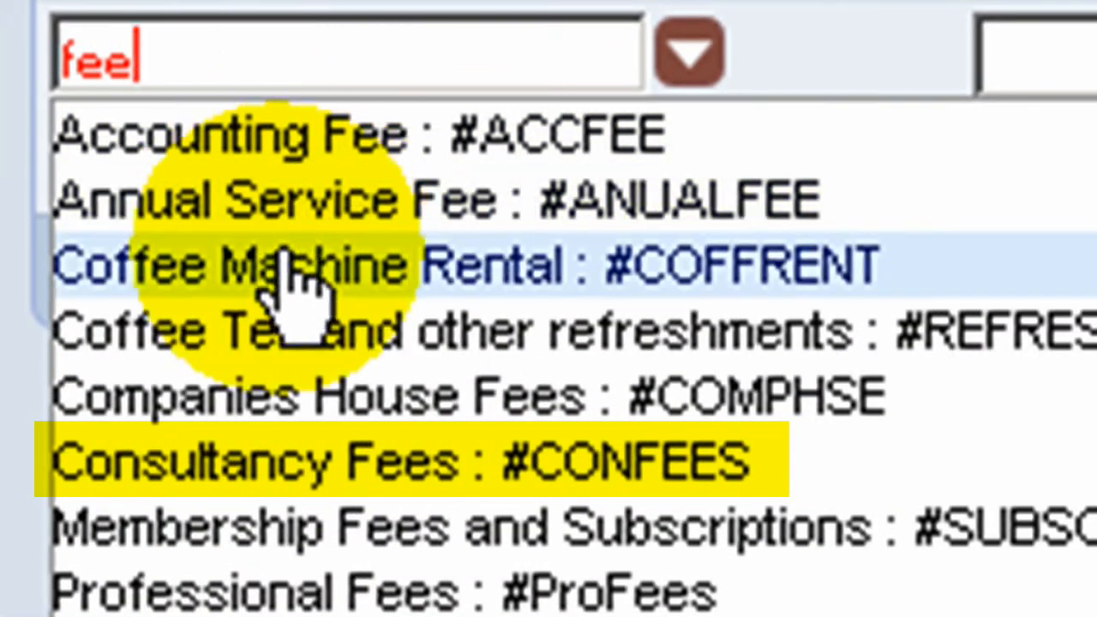
pyautogui.click(244, 473)
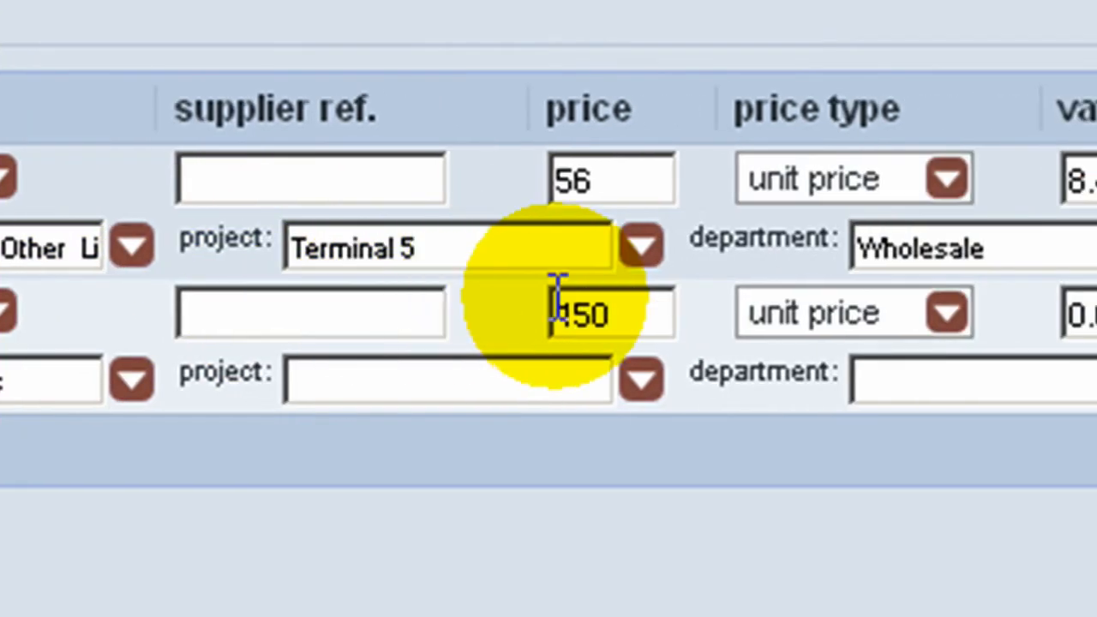
# Set the Consultancy Fees line to a price of 300, net value as price type and a VAT value of 52.5.
pyautogui.click(1020, 310)
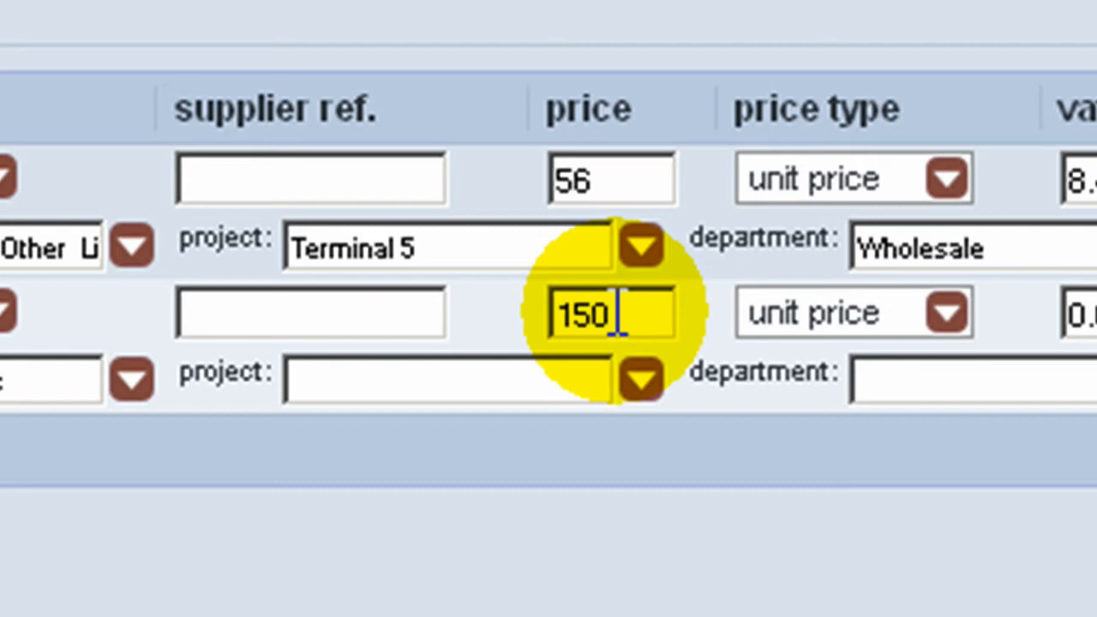
pyautogui.moveTo(616, 315); pyautogui.dragTo(502, 295)
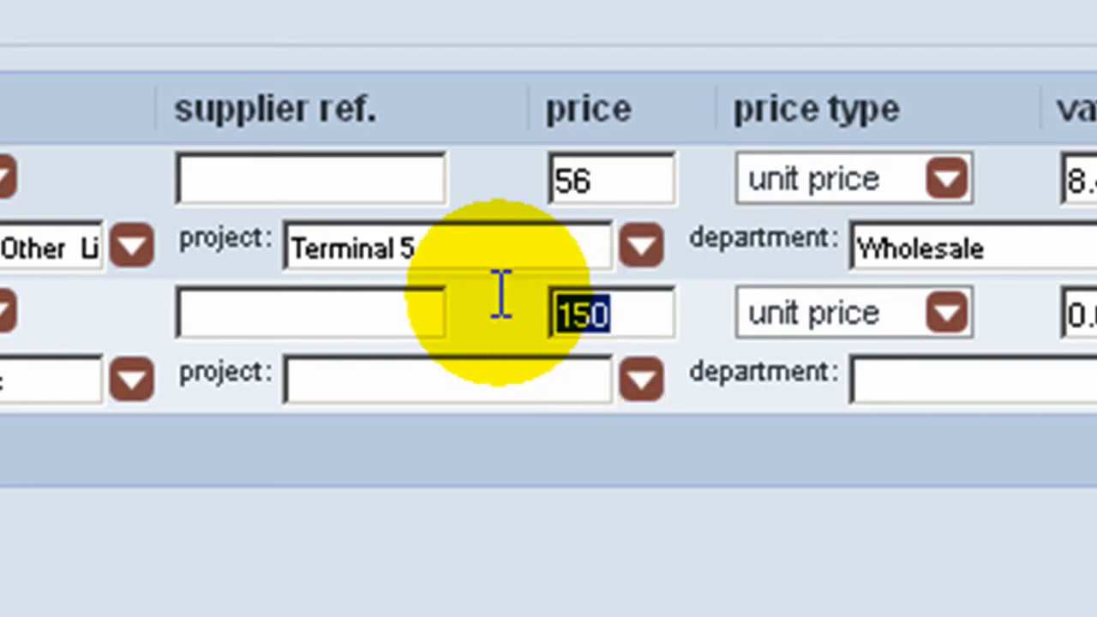
pyautogui.write('300')
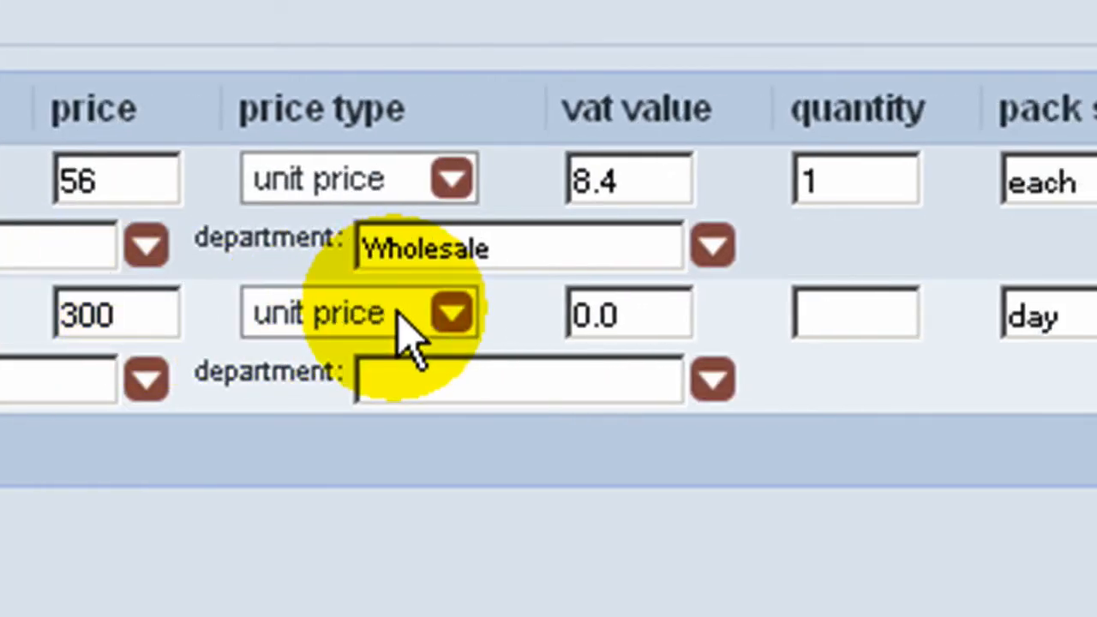
pyautogui.click(399, 313)
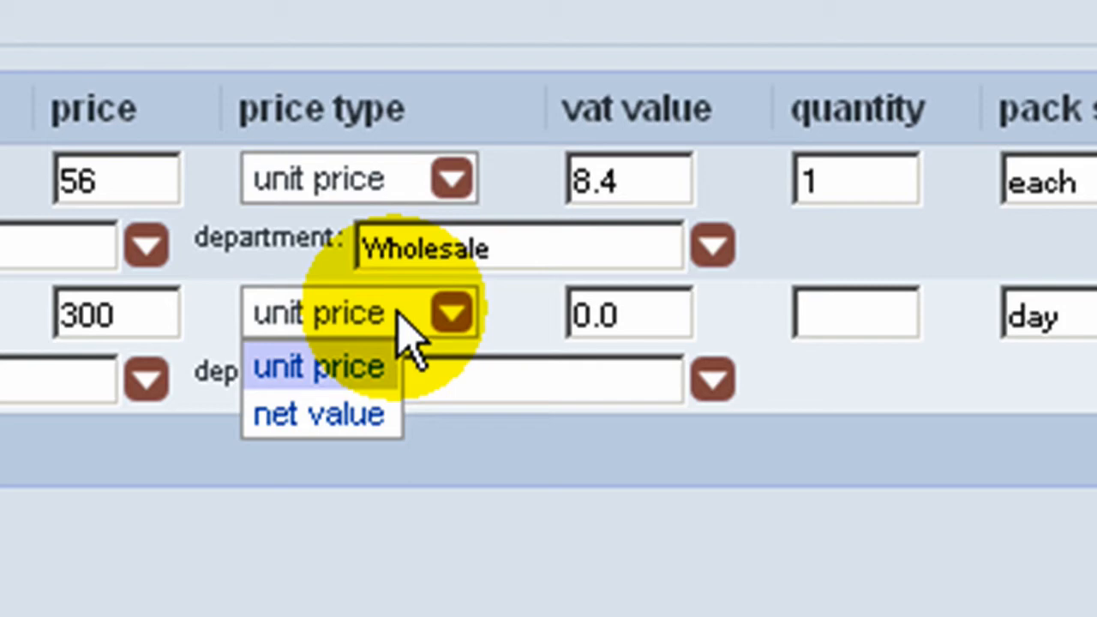
pyautogui.click(373, 412)
pyautogui.doubleClick(656, 308)
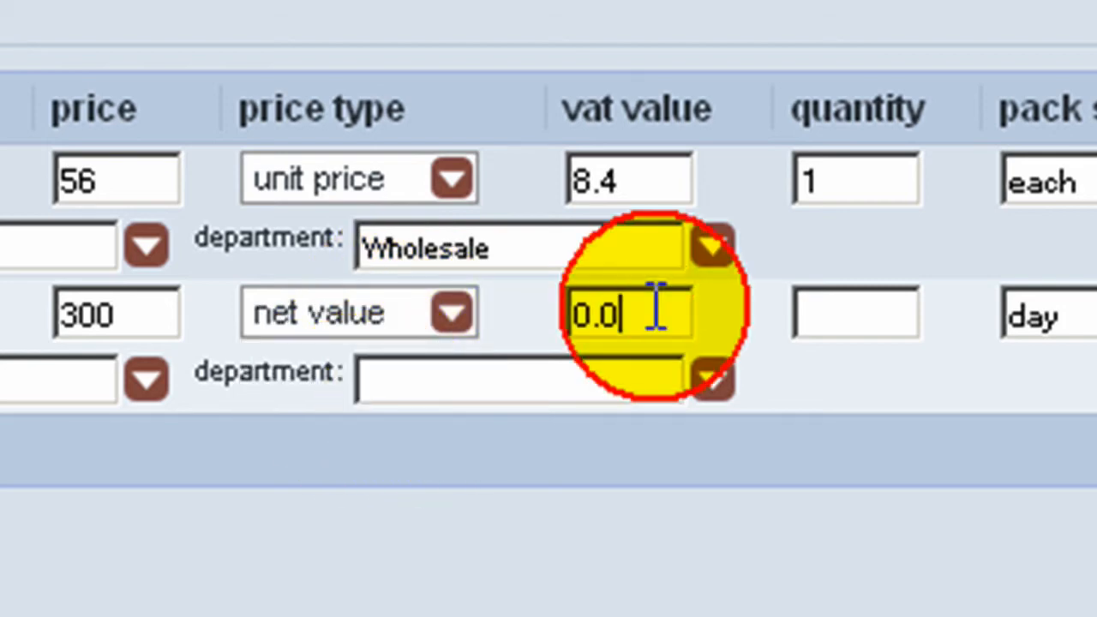
pyautogui.write('5')
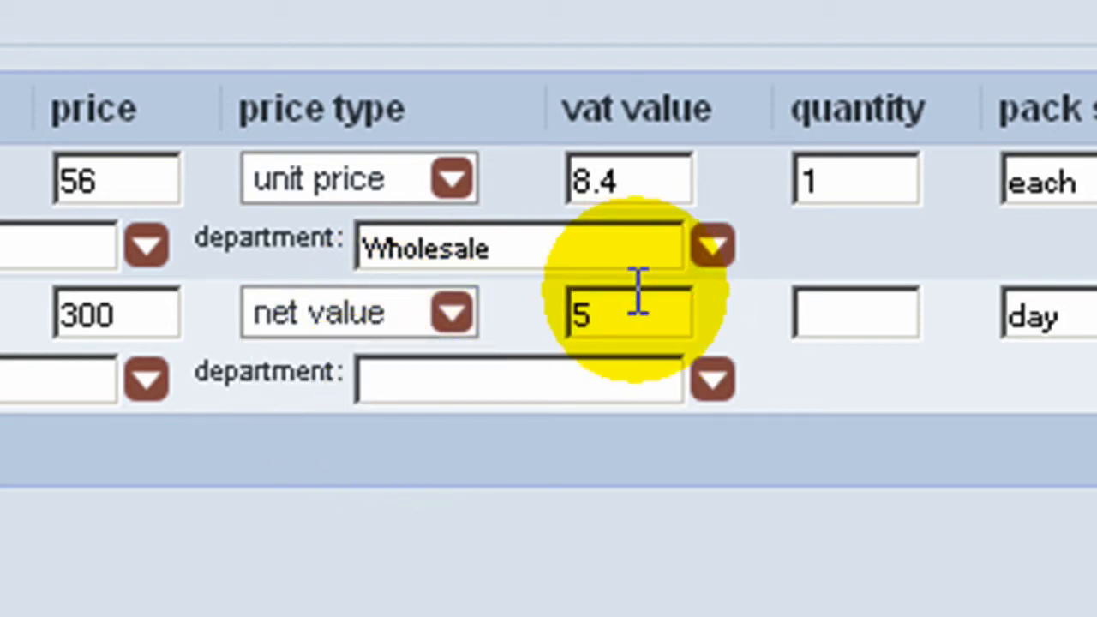
pyautogui.write('2.5')
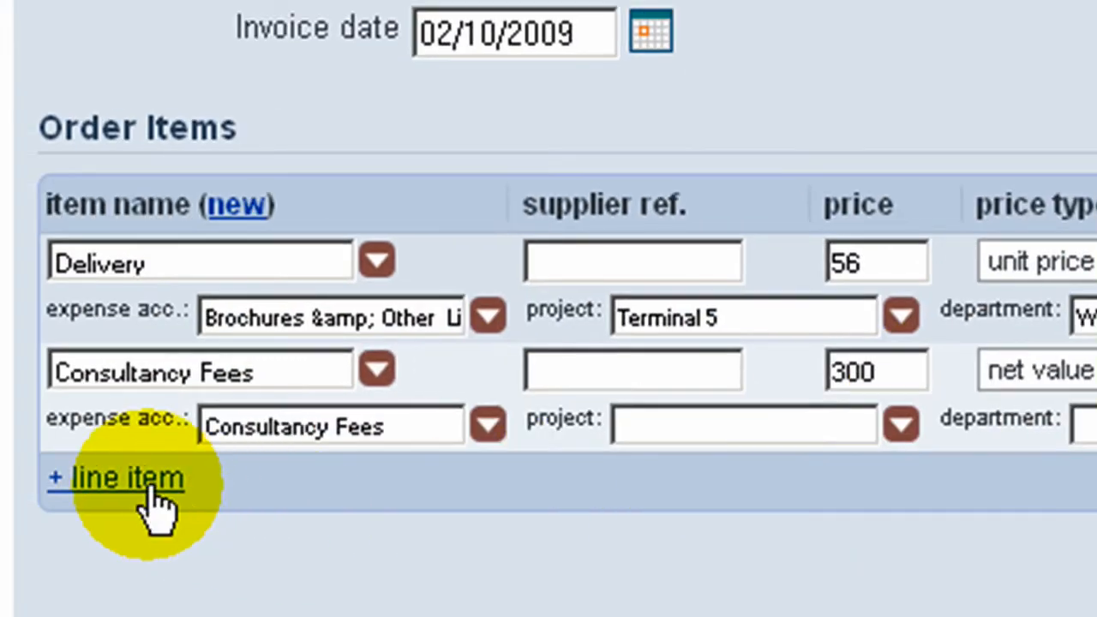
# Add a third line item to the invoice and choose Rent for unit as its item.
pyautogui.click(137, 479)
pyautogui.write('rent')
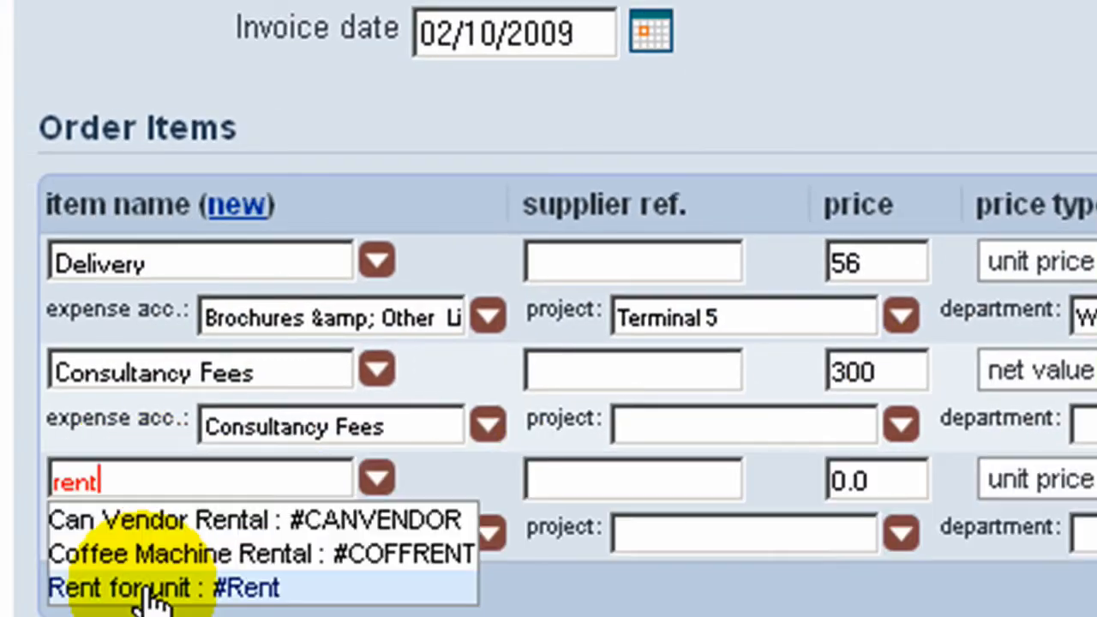
pyautogui.click(148, 590)
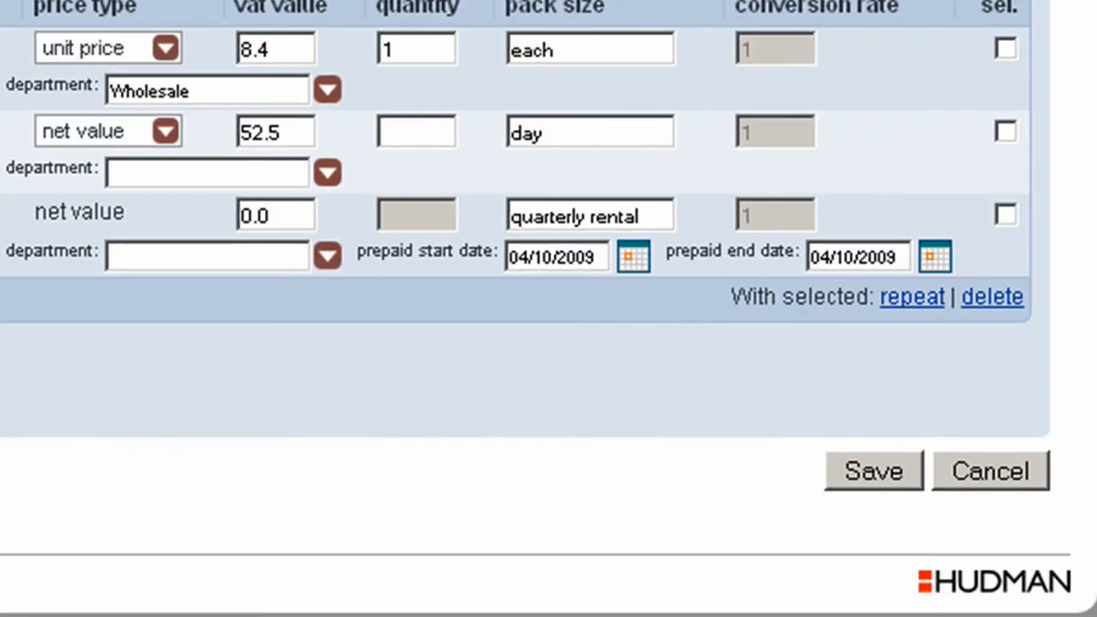
# Set the rent line's prepaid period to start on 01/10/2009 and end on 31/12/2009.
pyautogui.click(632, 259)
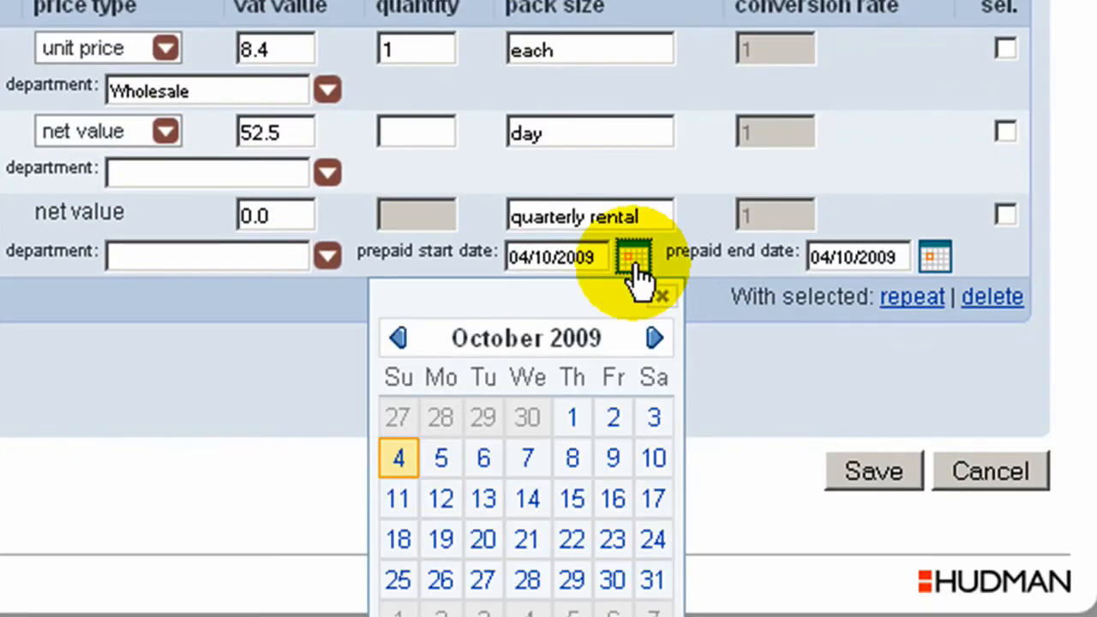
pyautogui.click(571, 419)
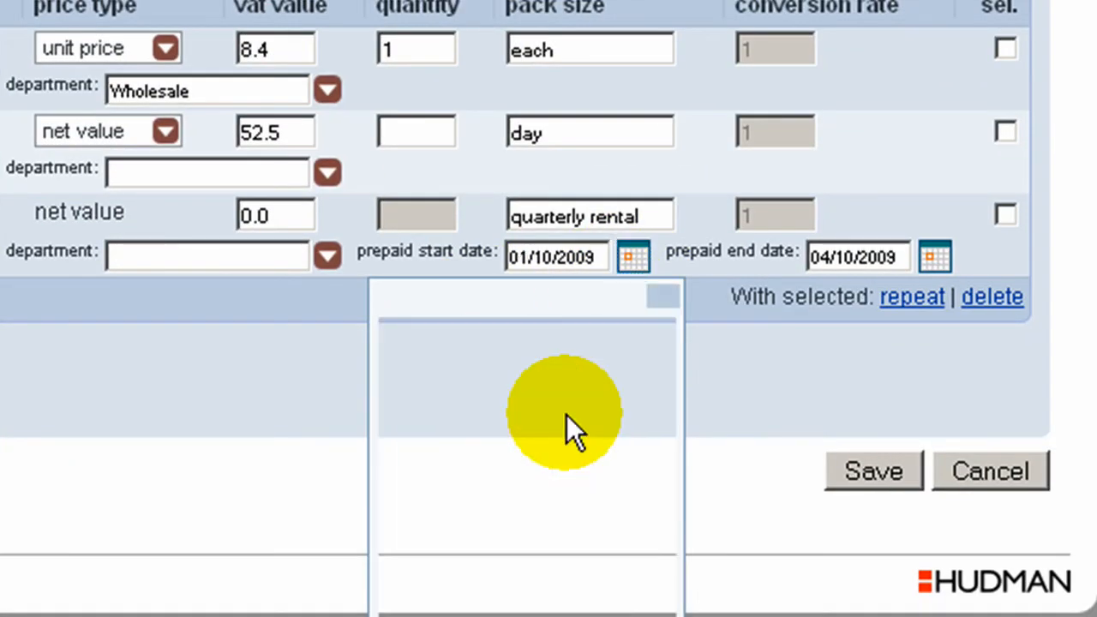
pyautogui.click(936, 261)
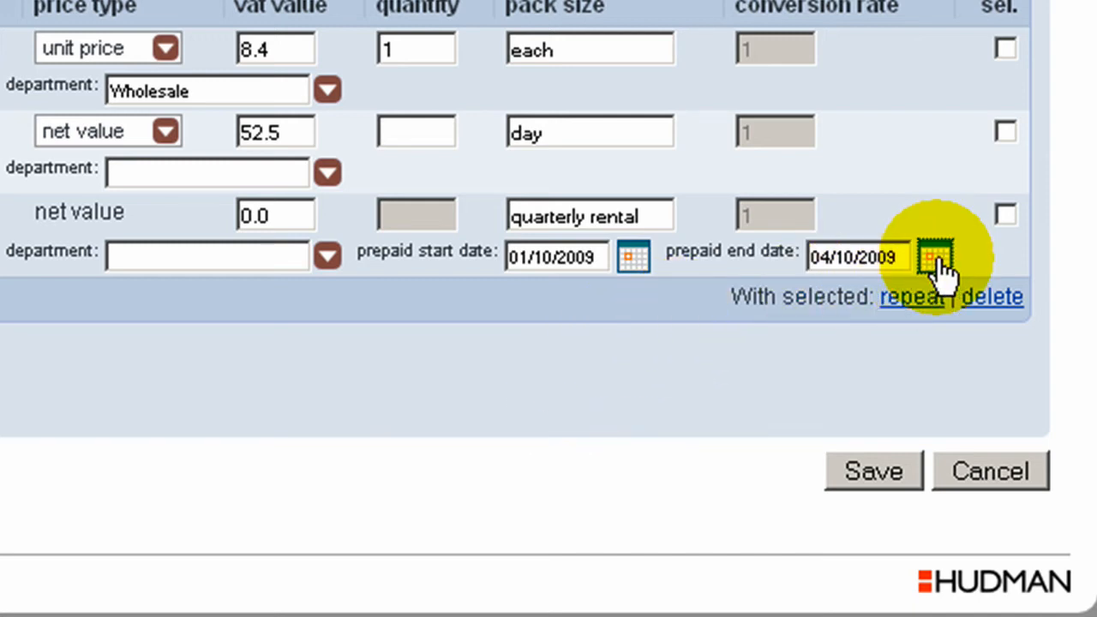
pyautogui.click(956, 338)
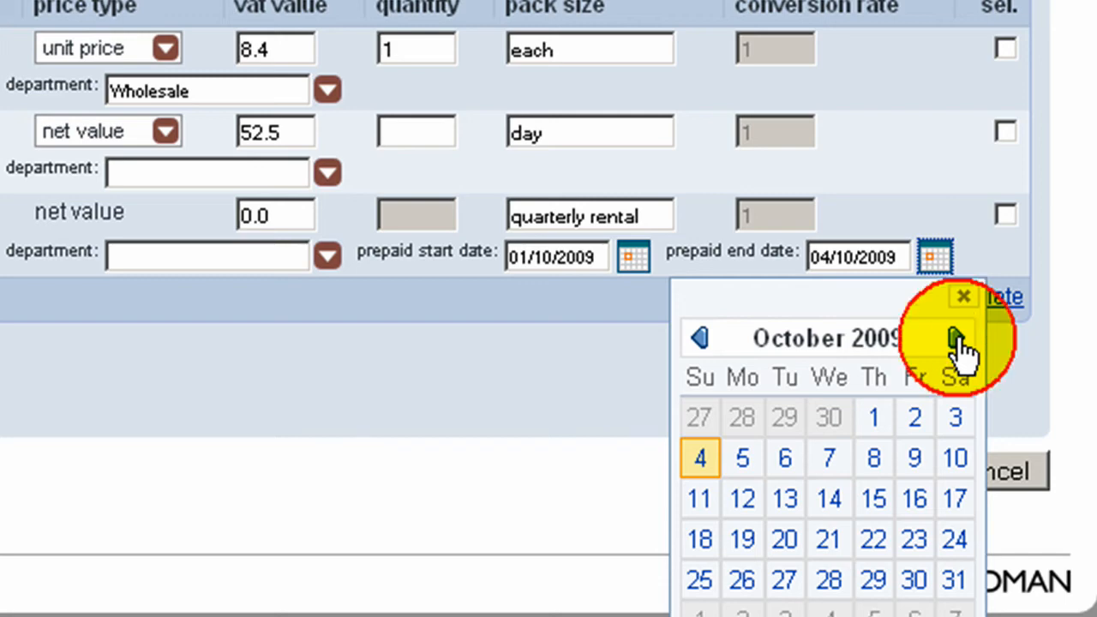
pyautogui.click(955, 338)
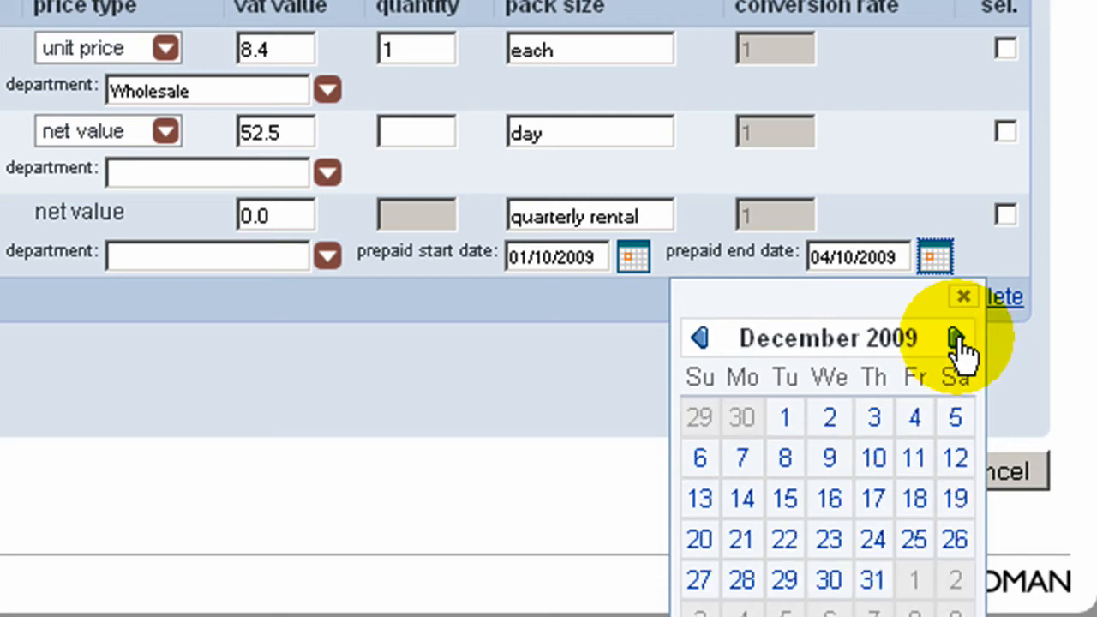
pyautogui.click(872, 580)
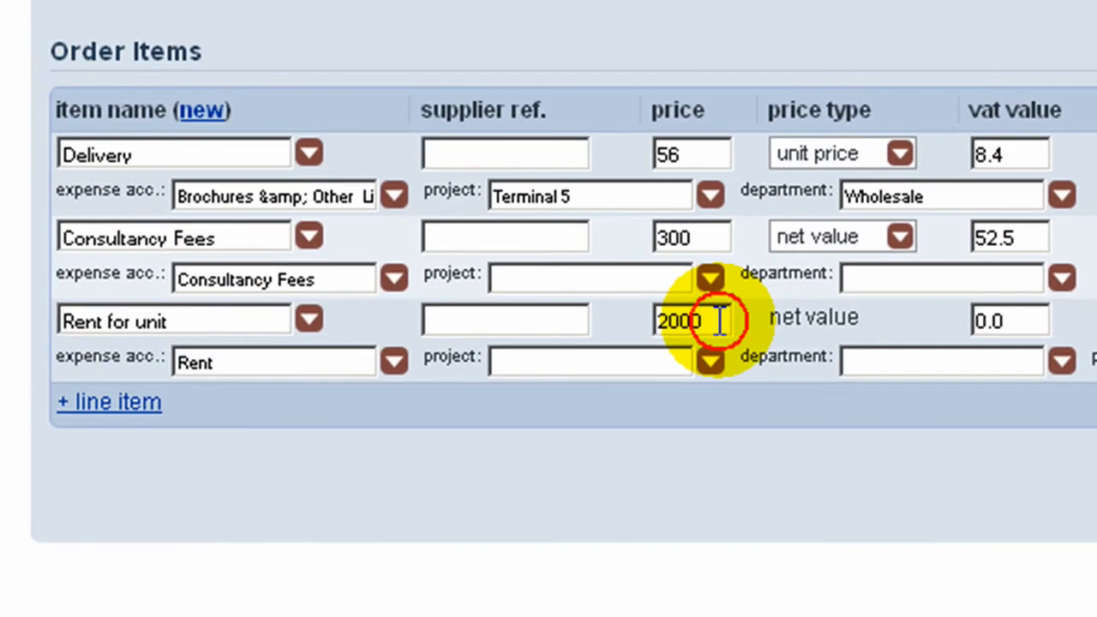
# Set the rent line's price to 2400 and its VAT value to 360, and save the invoice.
pyautogui.doubleClick(686, 319)
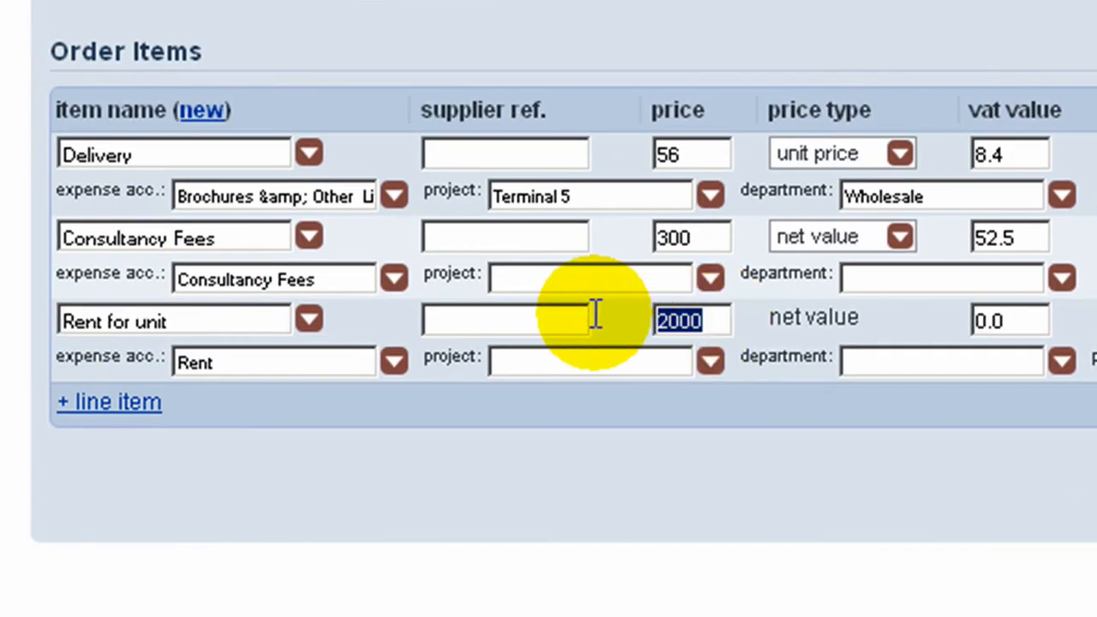
pyautogui.write('2400')
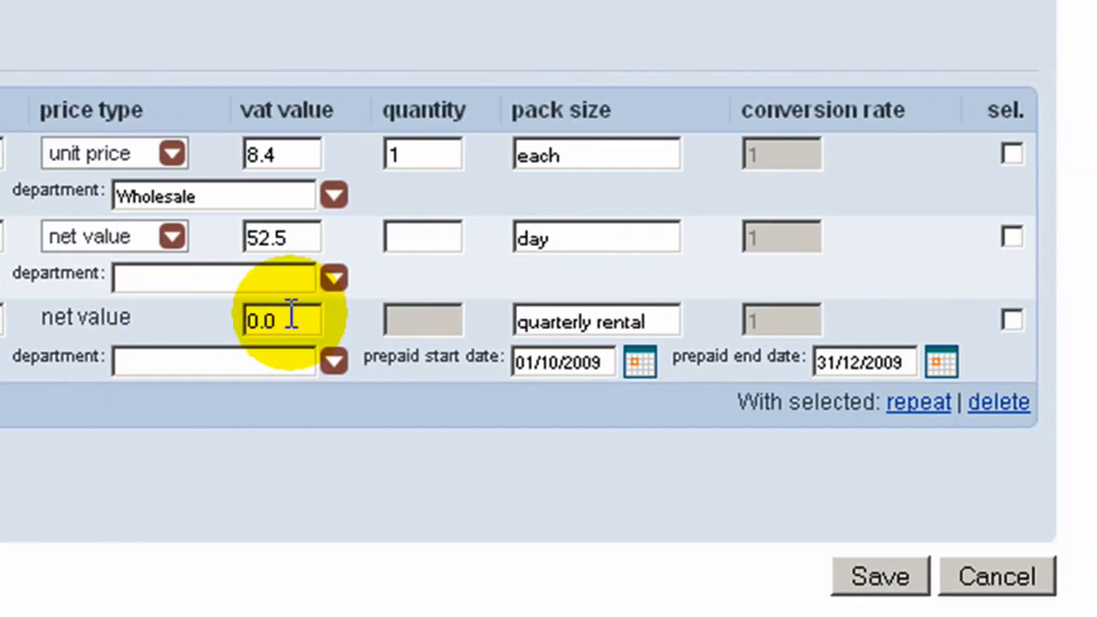
pyautogui.click(1018, 319)
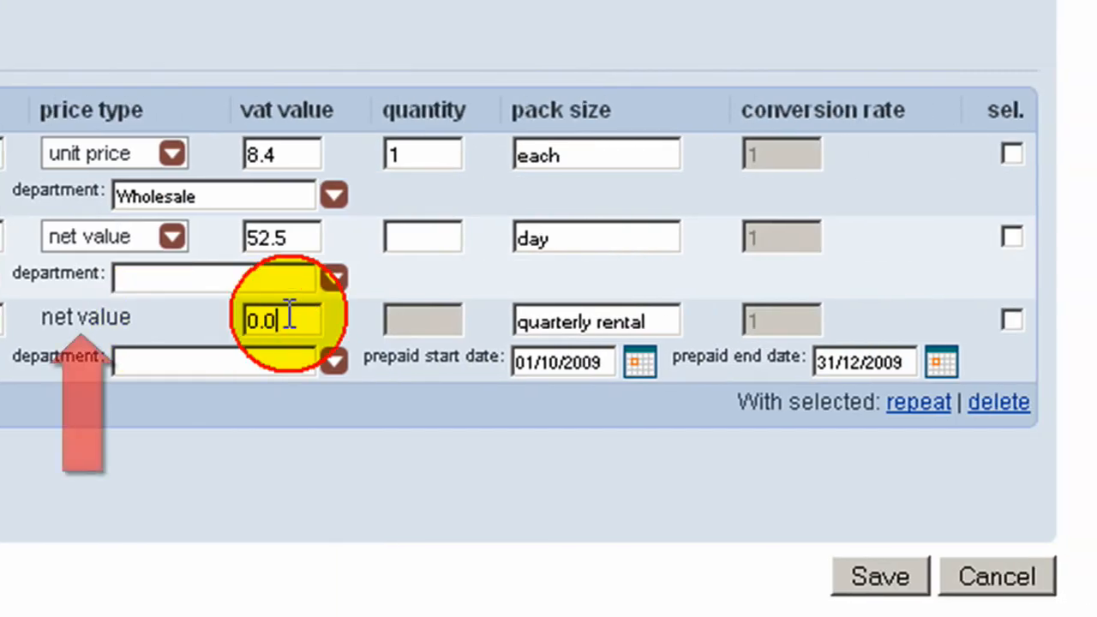
pyautogui.moveTo(290, 317); pyautogui.dragTo(231, 315)
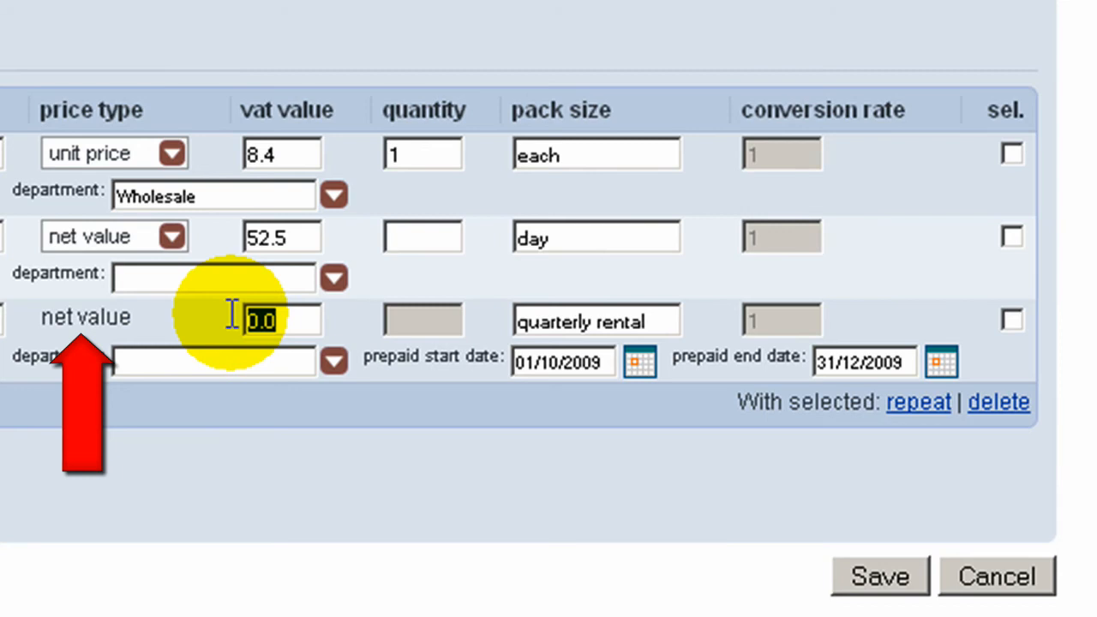
pyautogui.write('360')
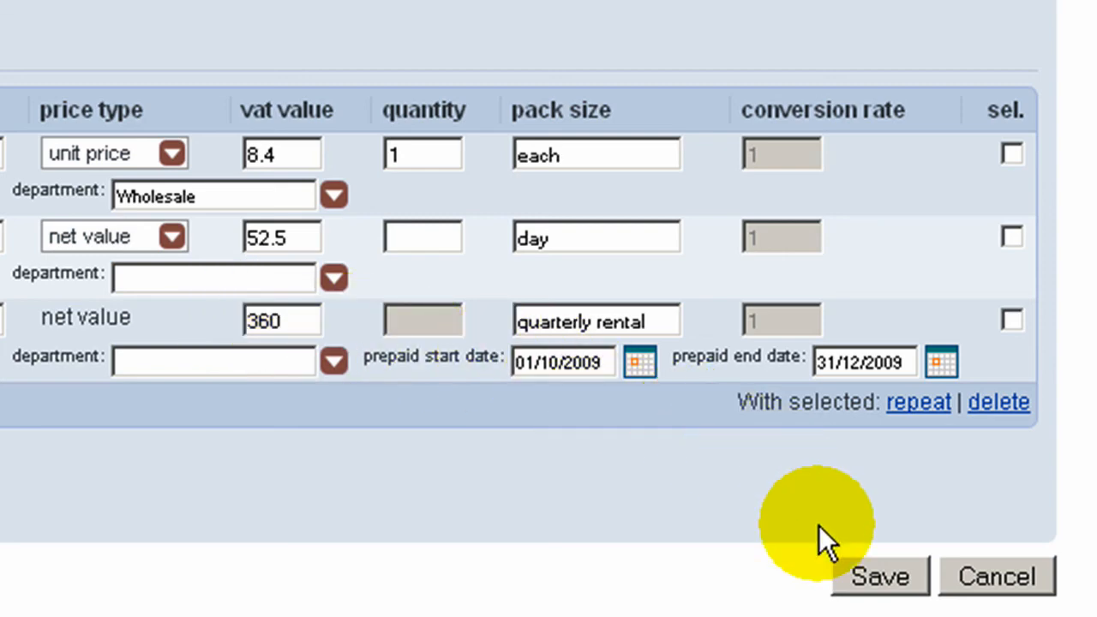
pyautogui.click(882, 578)
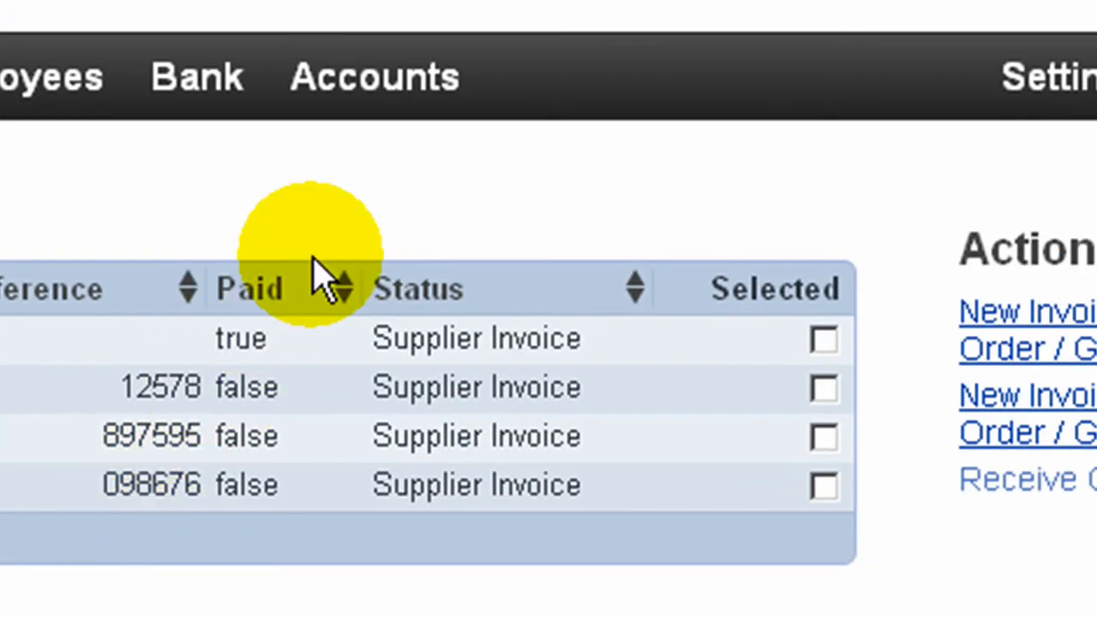
# Open the profit and loss report form from the accounts overview.
pyautogui.click(392, 90)
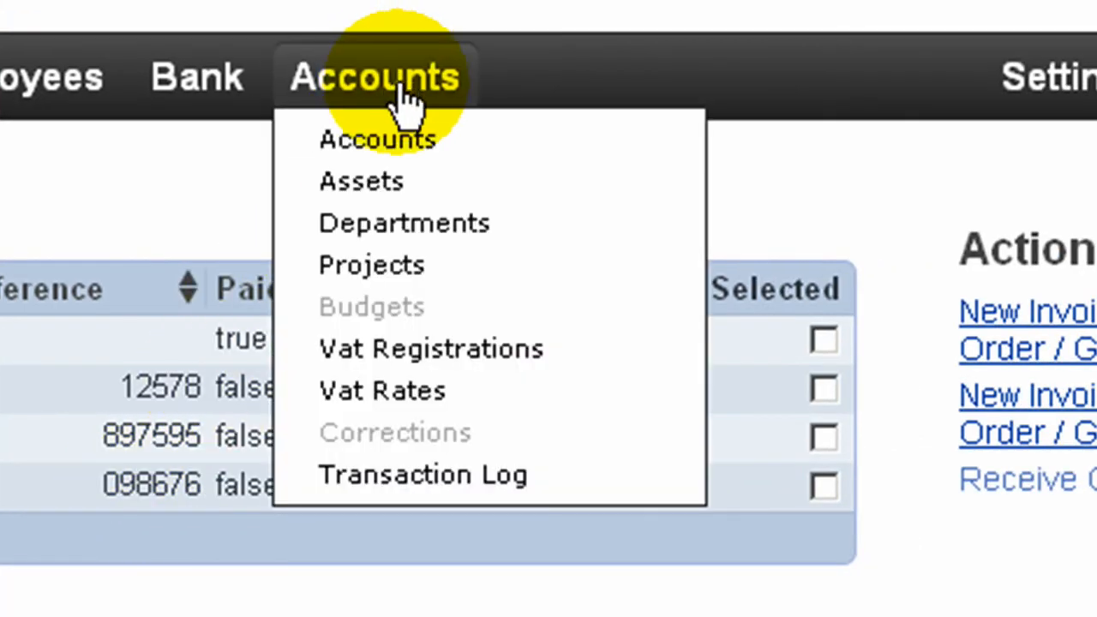
pyautogui.click(416, 156)
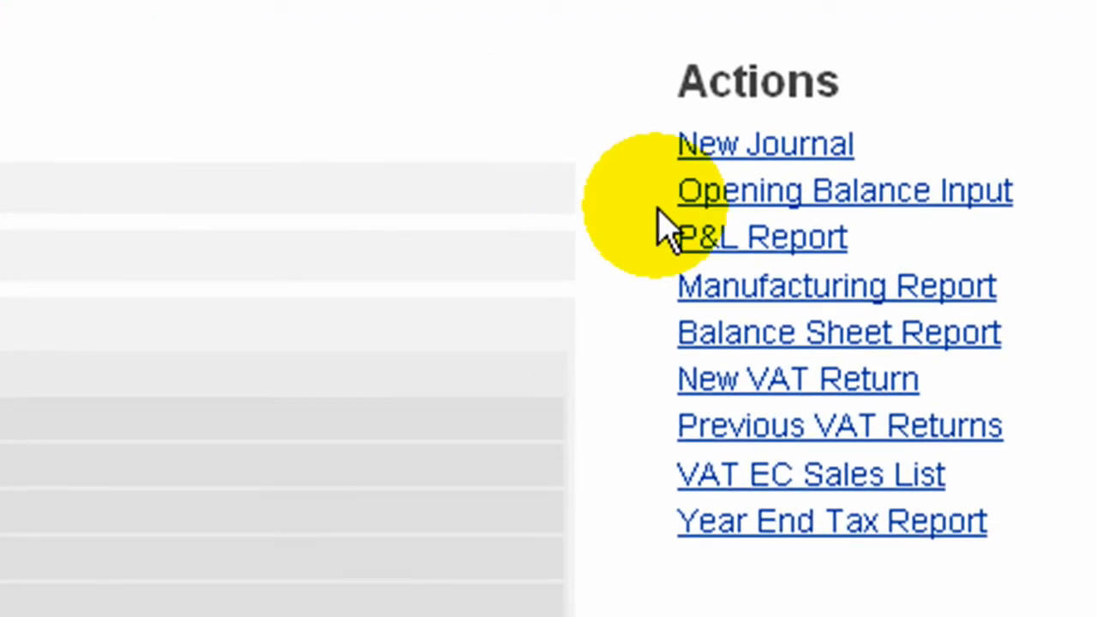
pyautogui.click(744, 242)
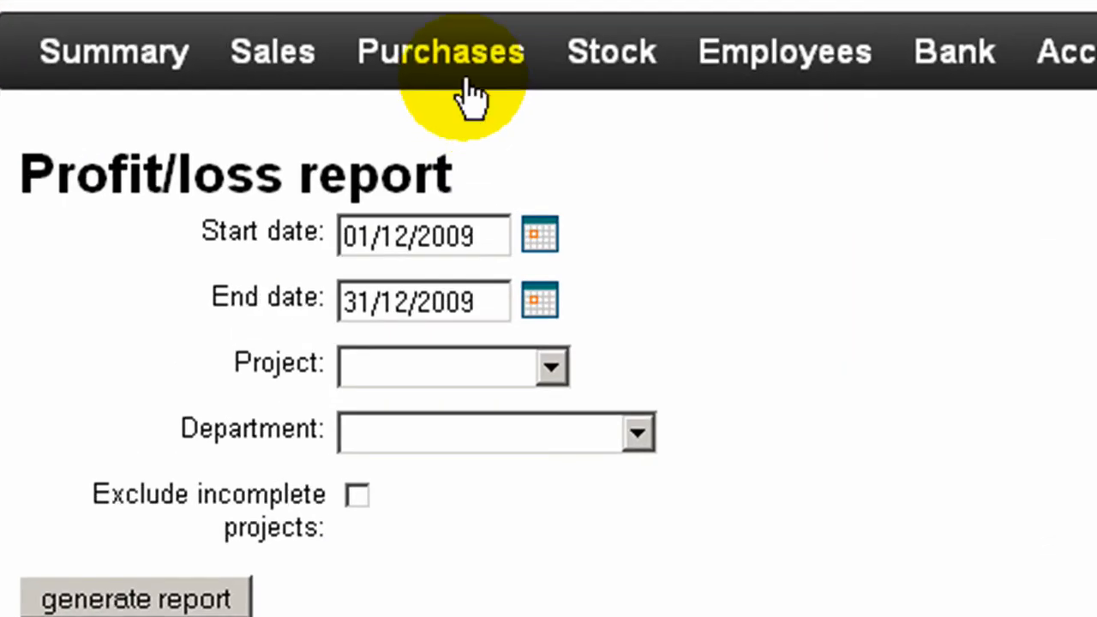
# Return to the list of purchase invoices.
pyautogui.click(330, 114)
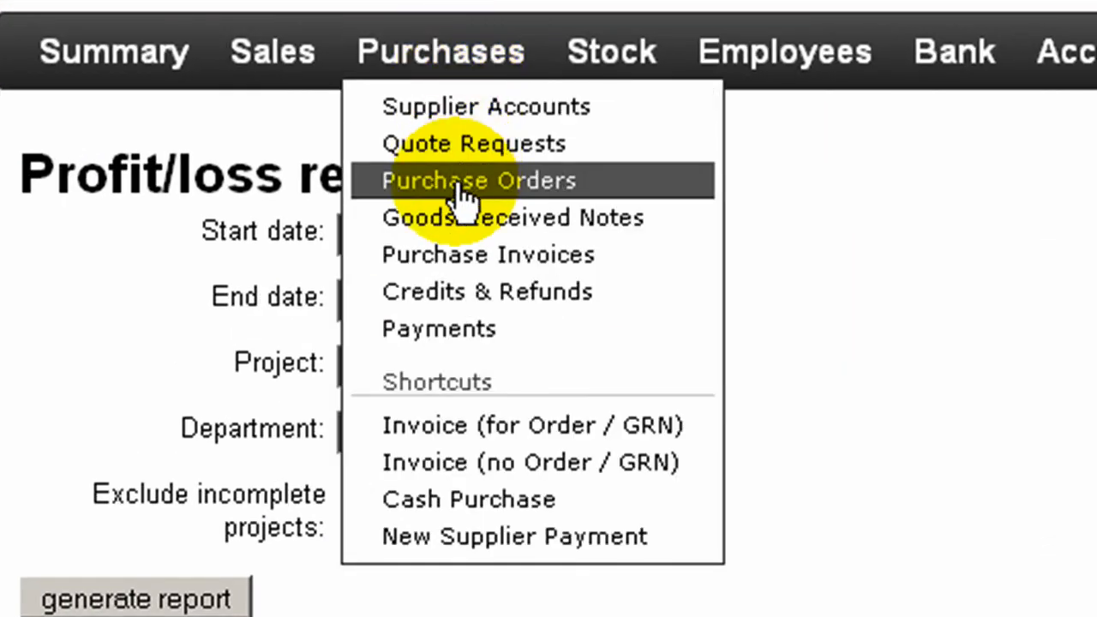
pyautogui.click(450, 255)
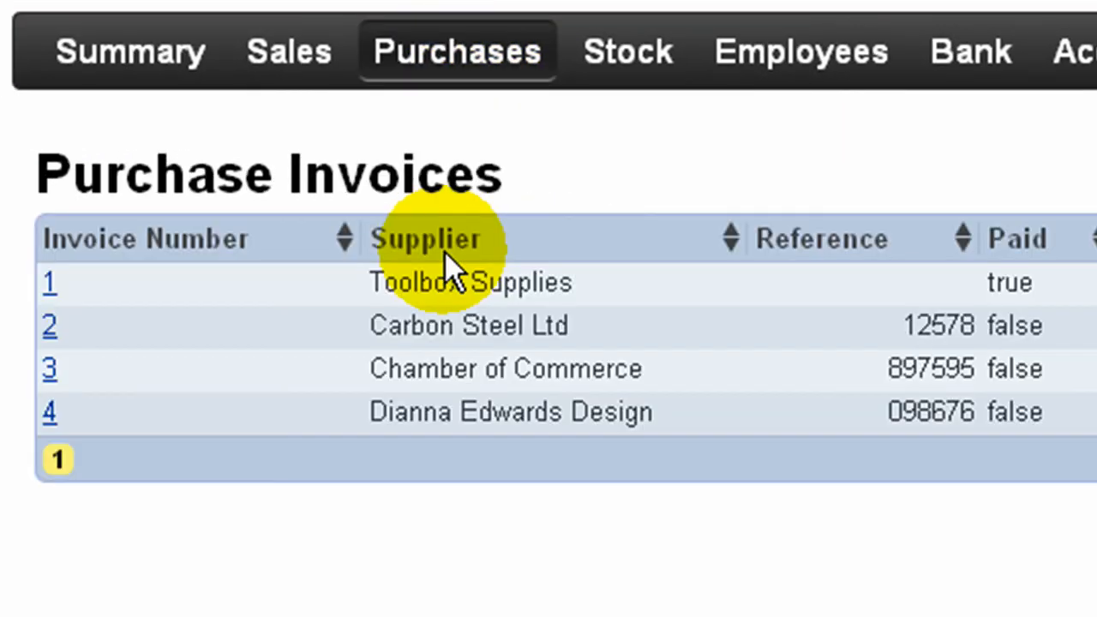